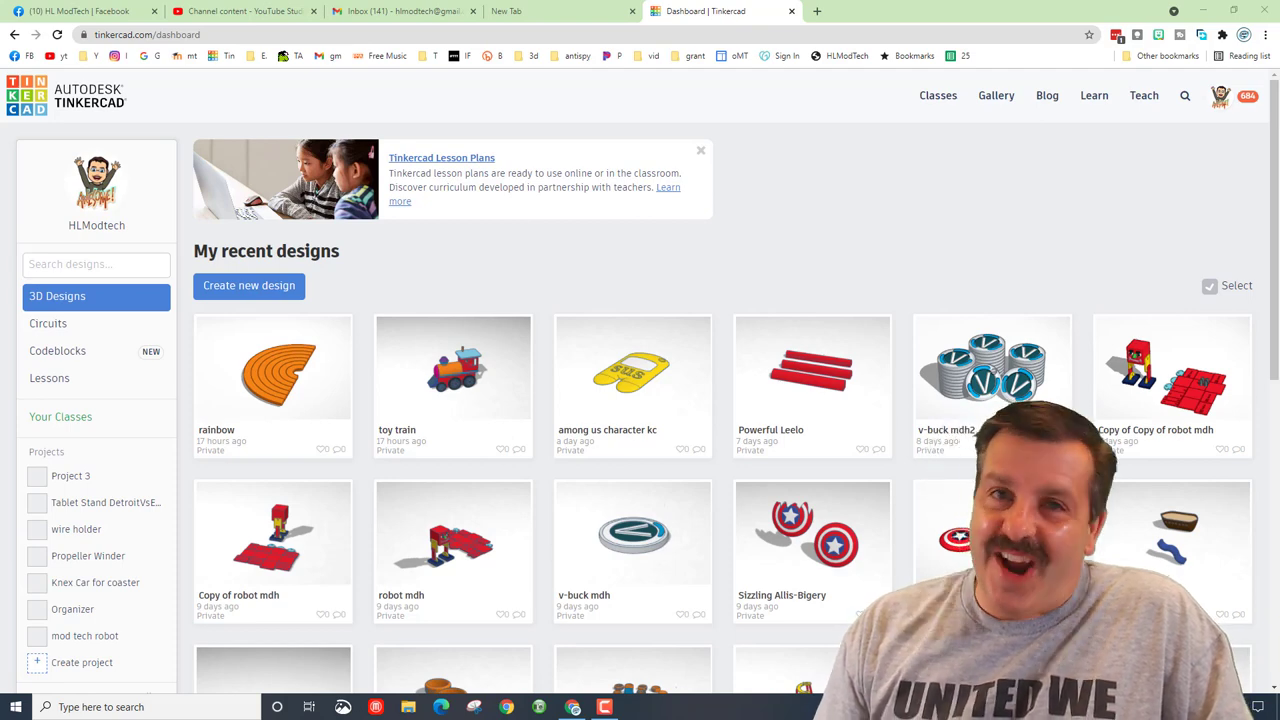
Create a new blank design from the dashboard, which opens as 'Frantic Leelo'
click(249, 287)
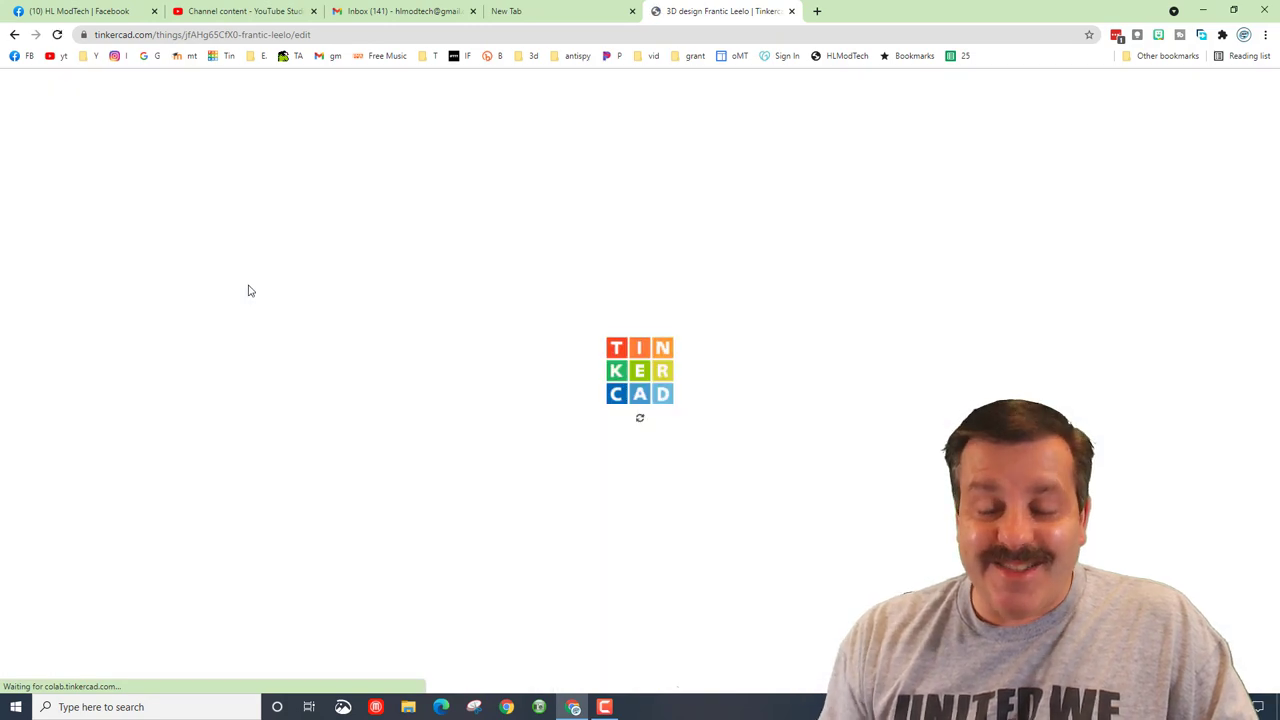
Place a Tube on the workplane and set its radius to 80
scroll(1250, 375, down, 1)
scroll(1250, 375, down, 2)
scroll(1250, 380, down, 1)
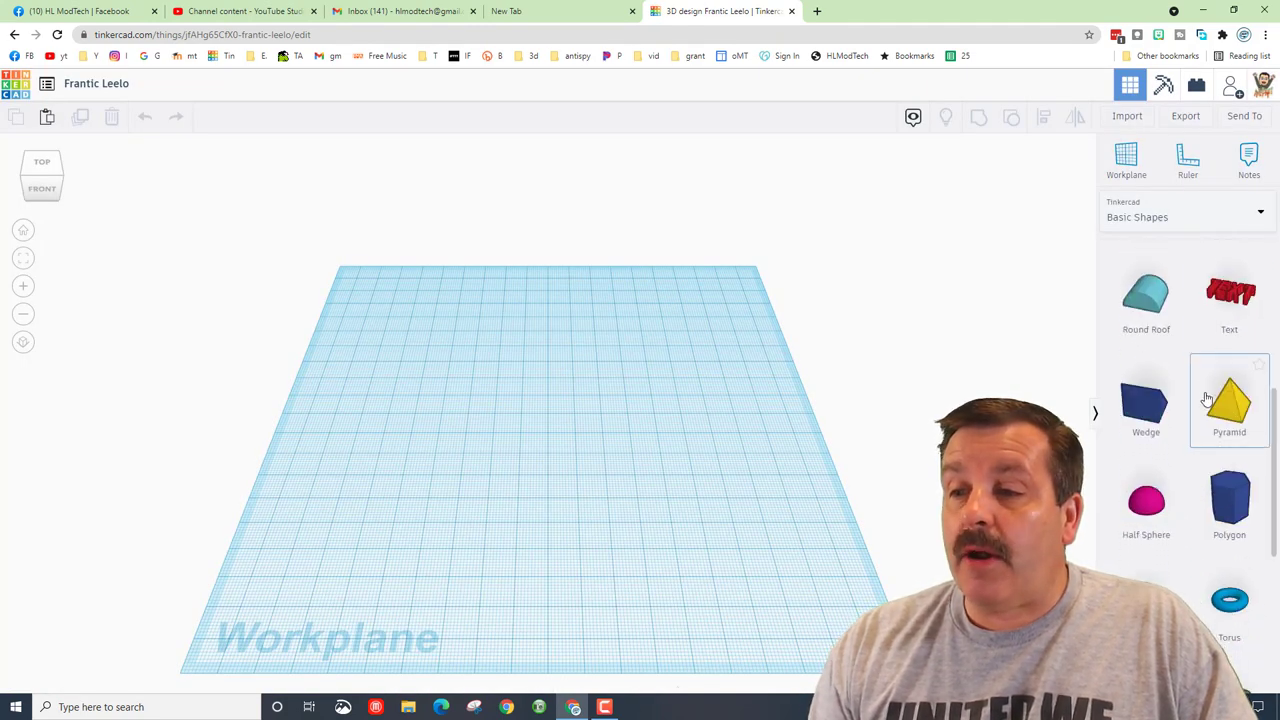
scroll(1229, 400, down, 1)
scroll(1200, 450, down, 1)
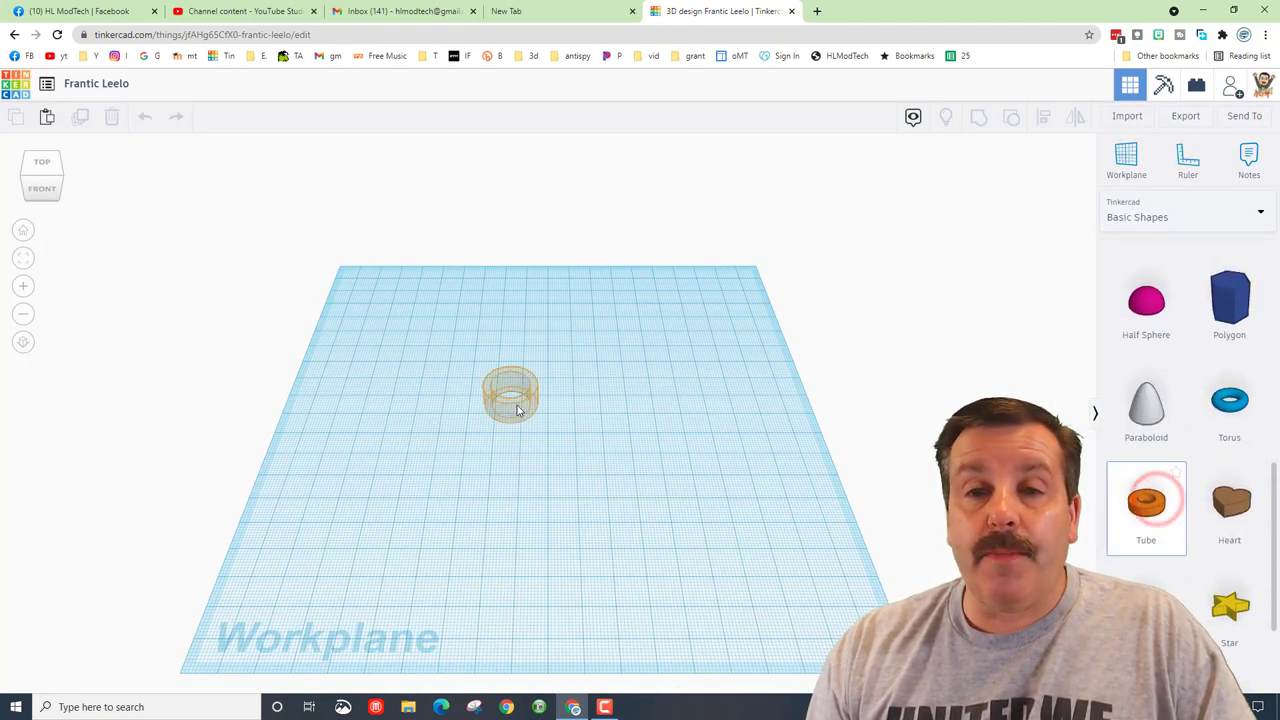
click(512, 398)
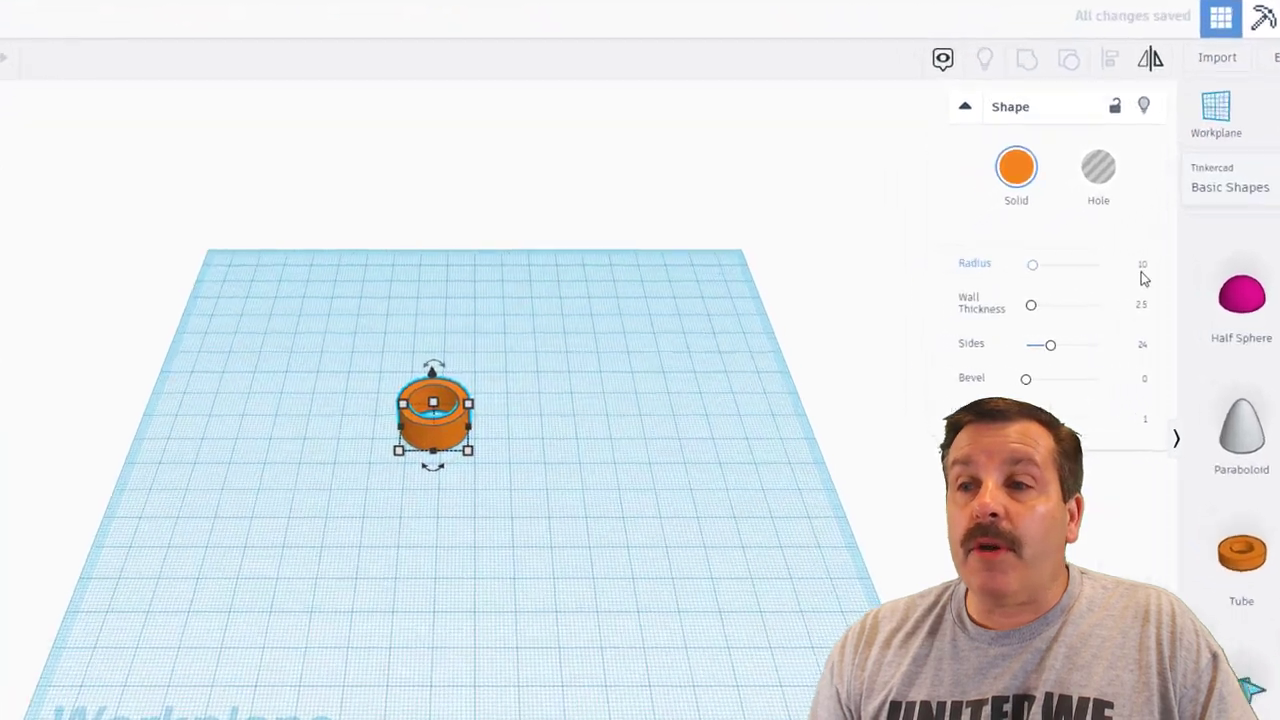
click(1142, 265)
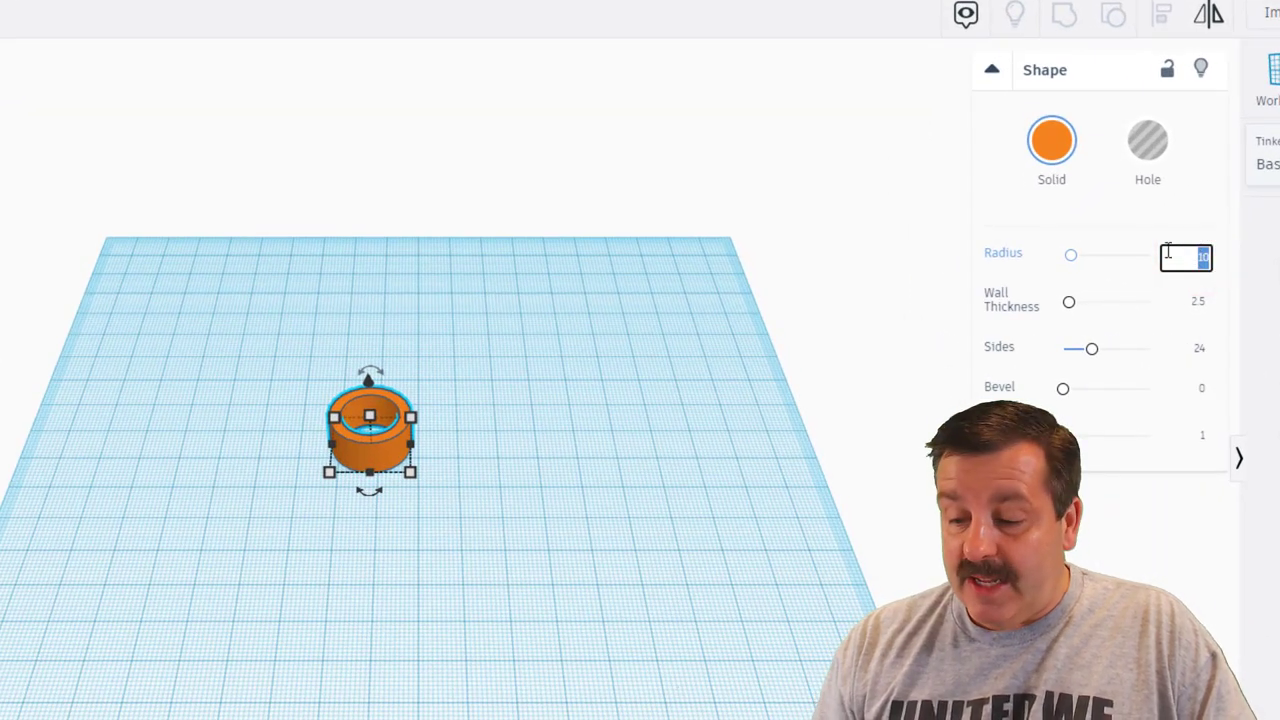
text(80)
key(Return)
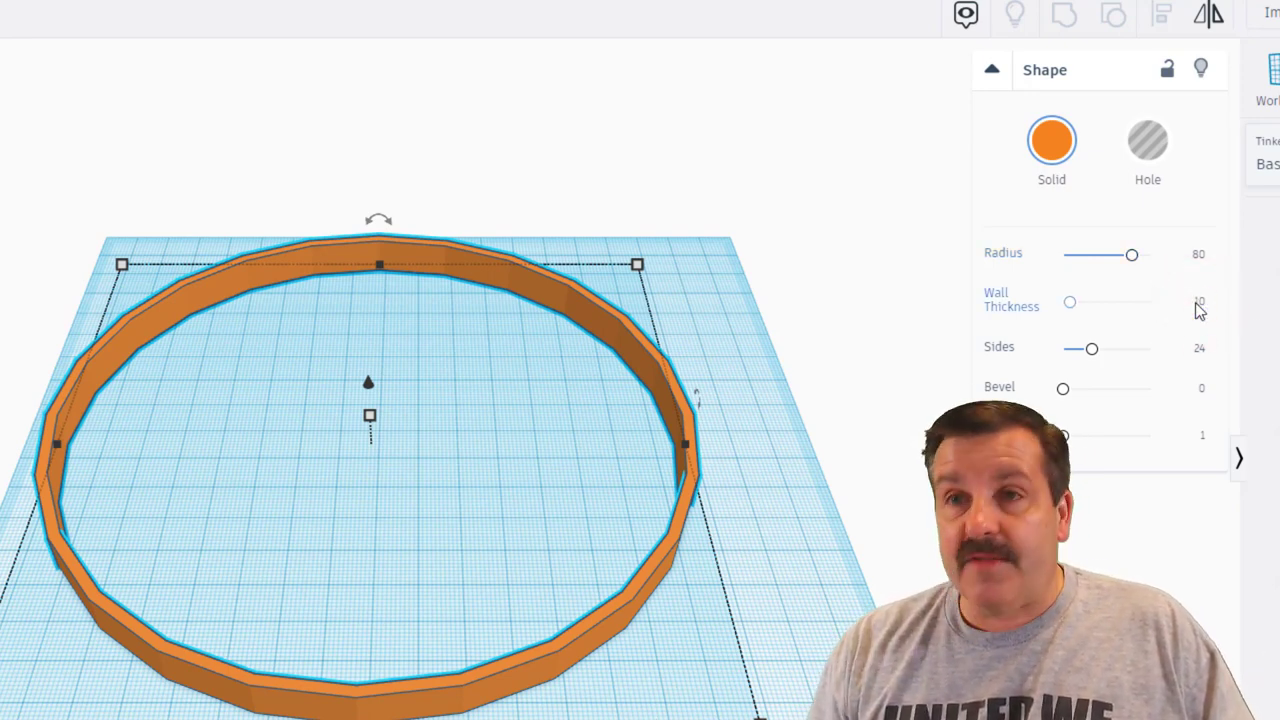
Lower the ring to height 4, raise its sides to 64, and reposition it
click(367, 419)
click(466, 431)
text(4)
key(Return)
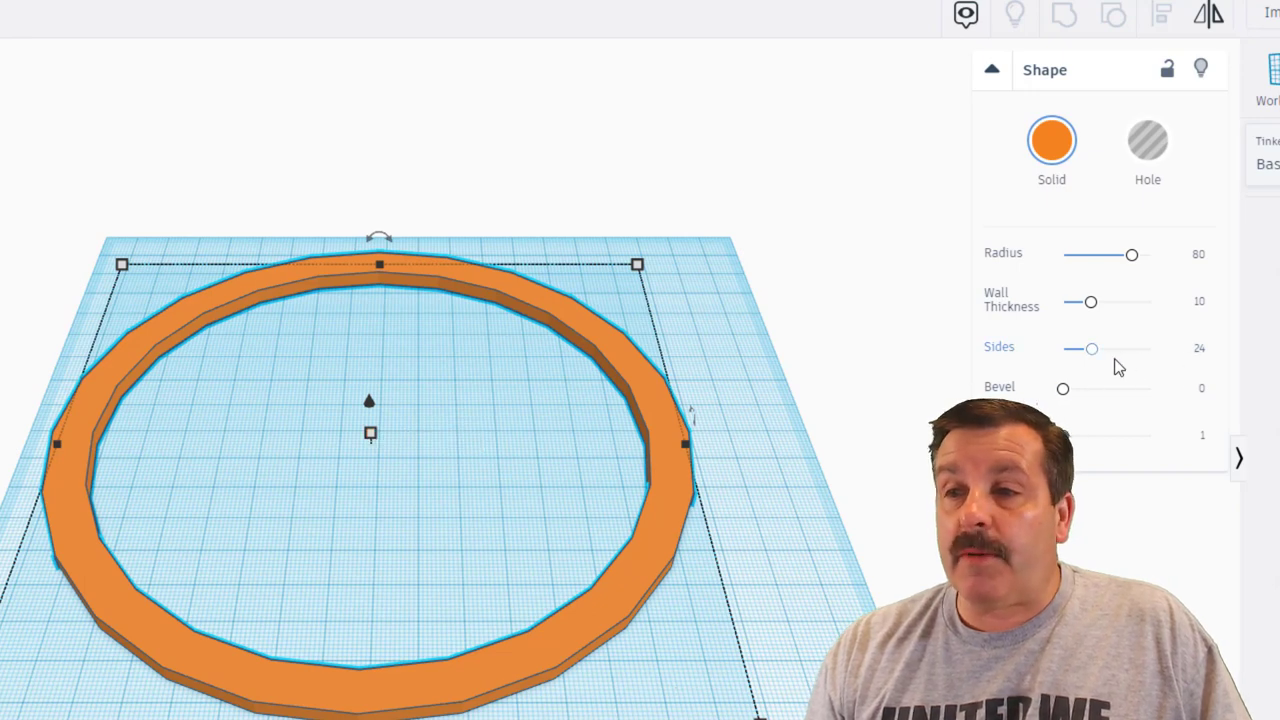
drag(1090, 352, 1205, 350)
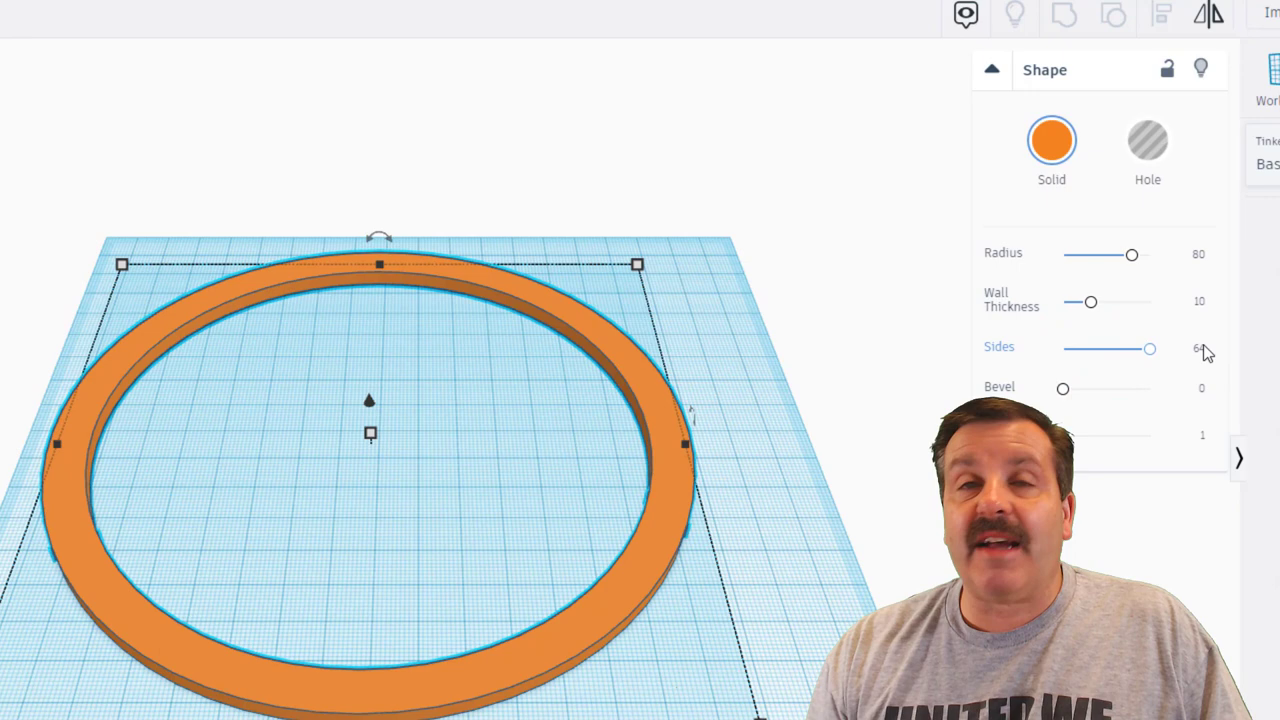
drag(628, 607, 690, 630)
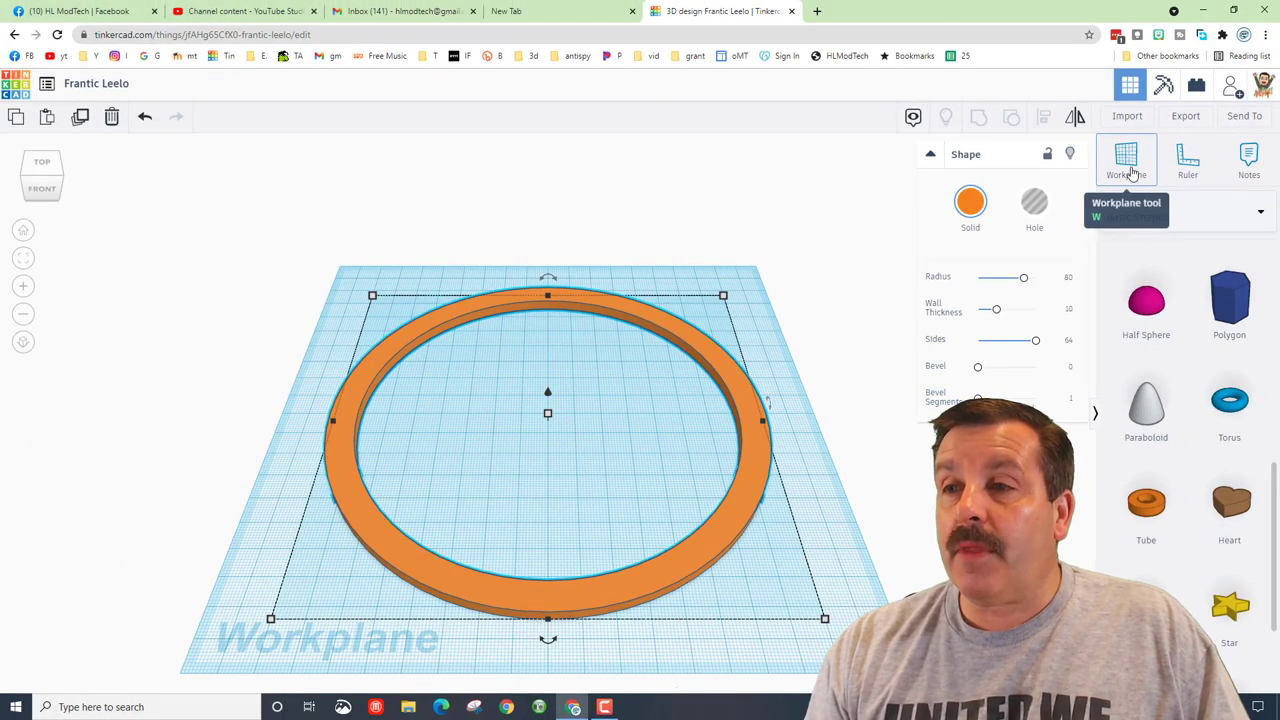
Add a hole Box sized 180 long by 80 wide
scroll(1180, 297, up, 5)
scroll(1180, 297, up, 3)
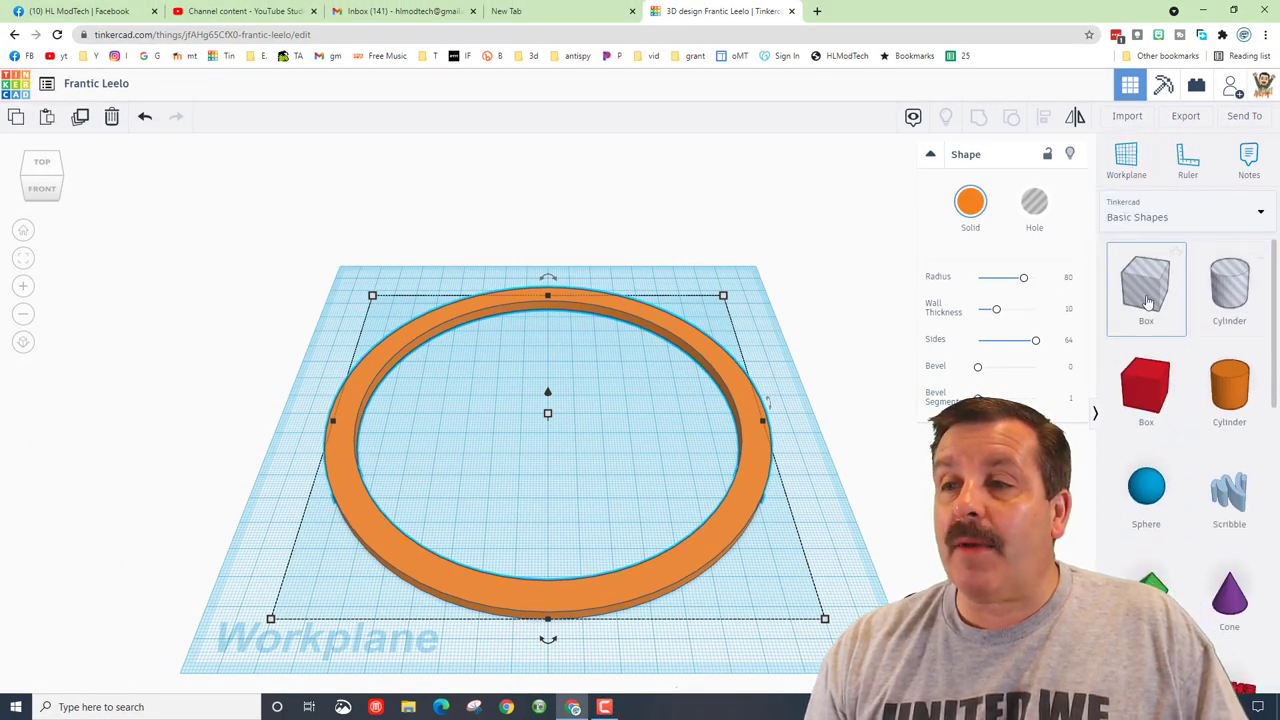
mouse_move(1146, 290)
mouse_down()
mouse_move(473, 479)
mouse_move(410, 447)
mouse_move(836, 447)
mouse_up()
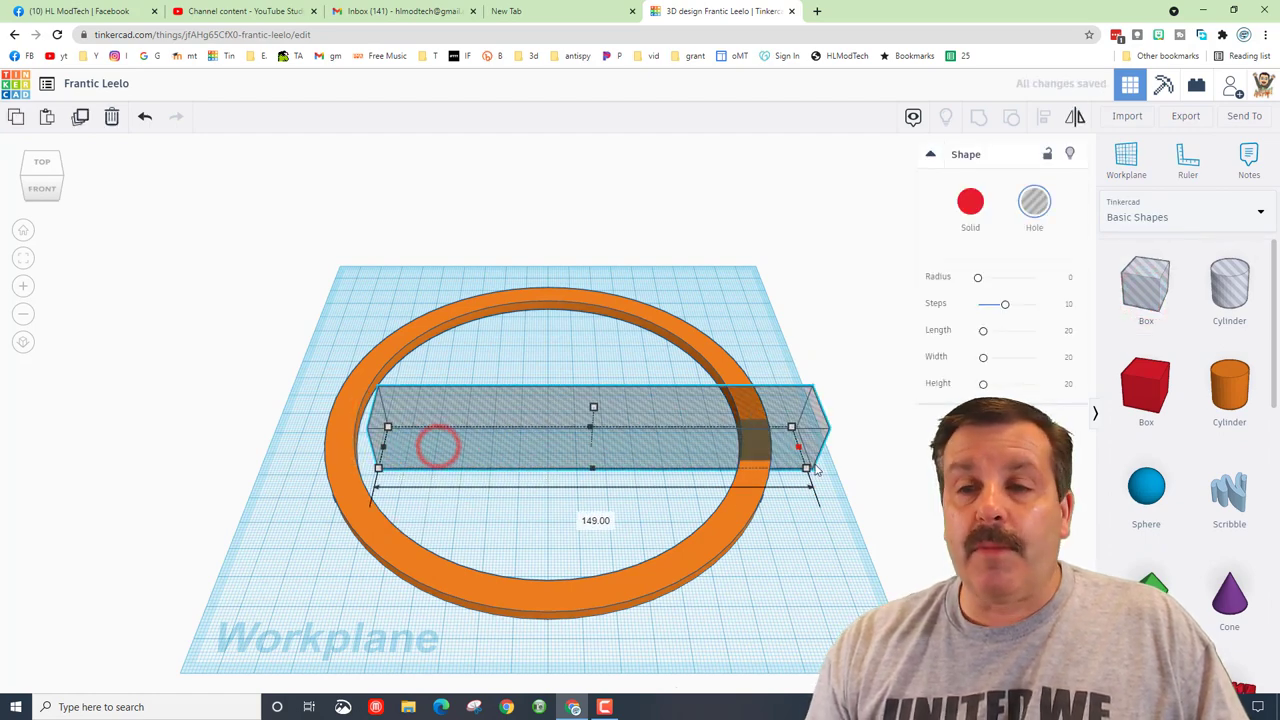
click(606, 521)
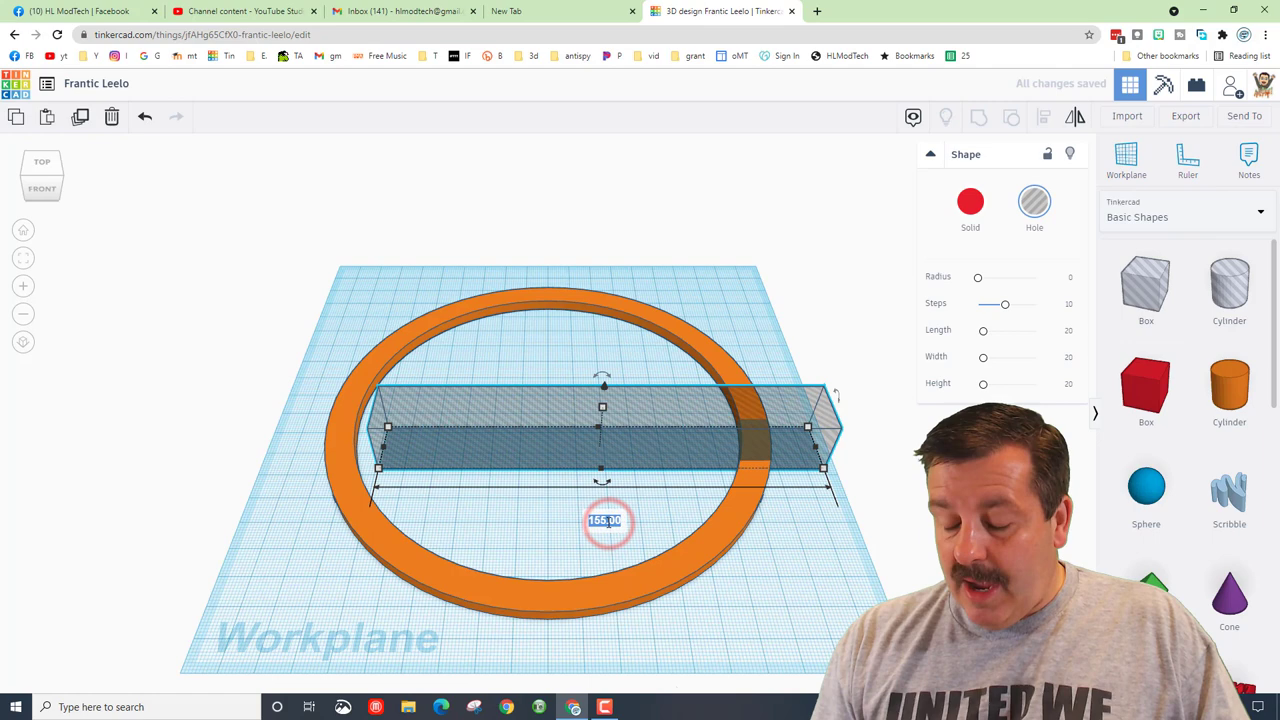
text(0)
key(Return)
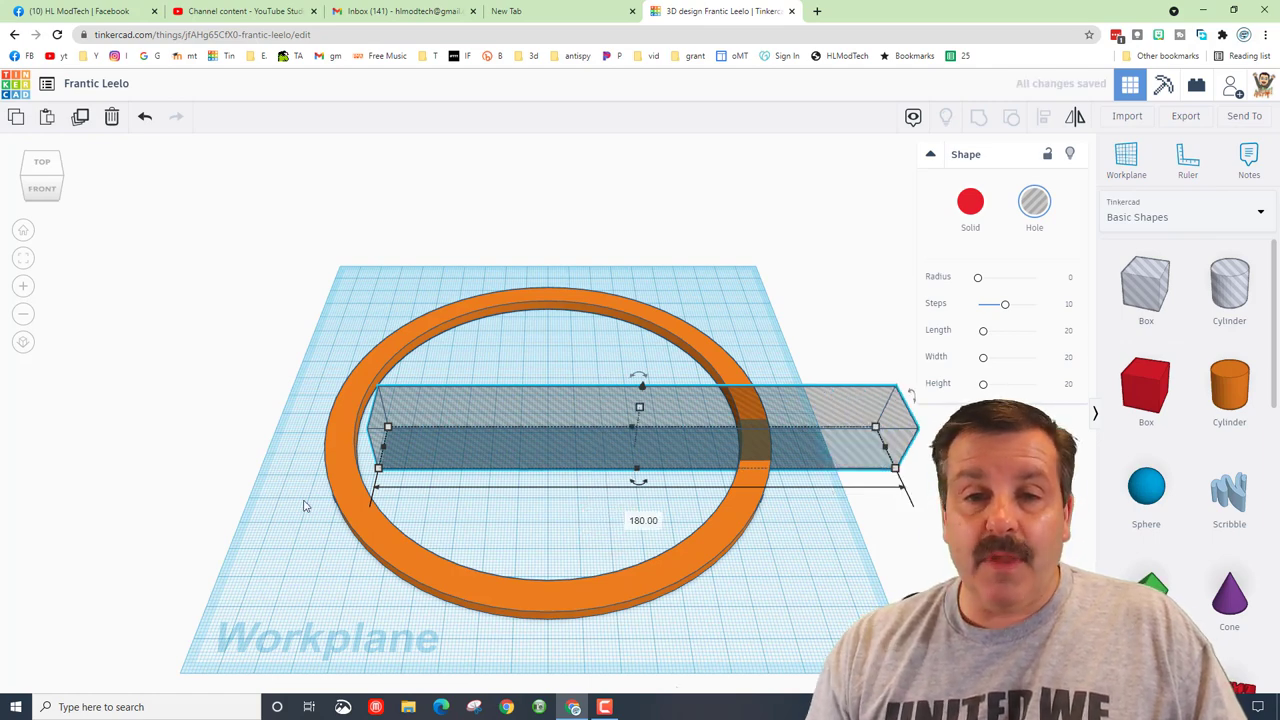
click(378, 472)
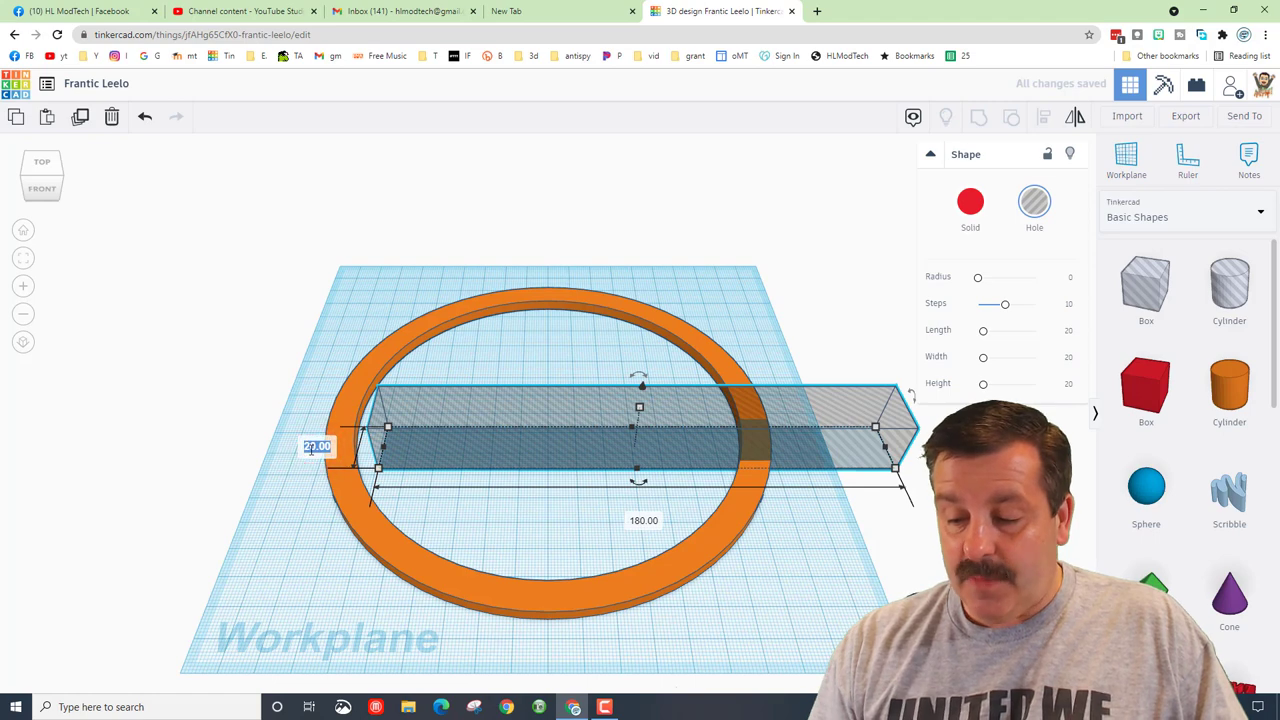
text(80)
key(Return)
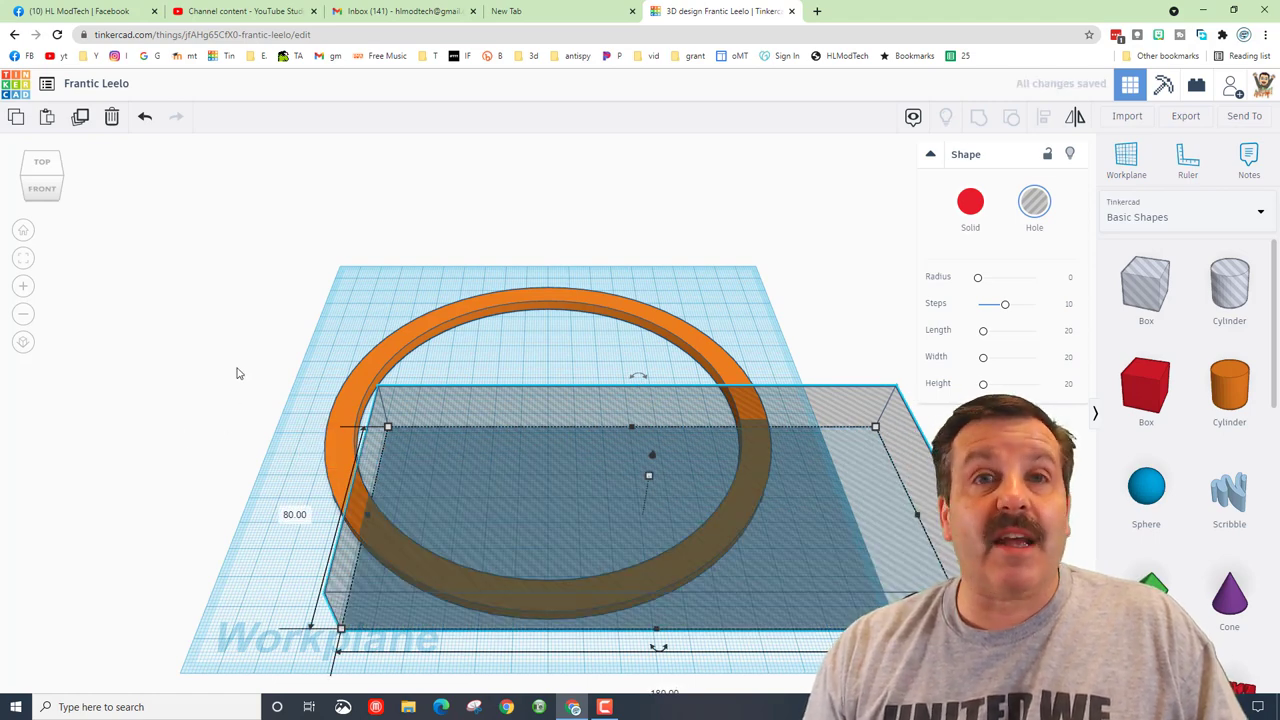
Align the hole box centred over the ring's front half, using the ring as reference
drag(264, 342, 525, 521)
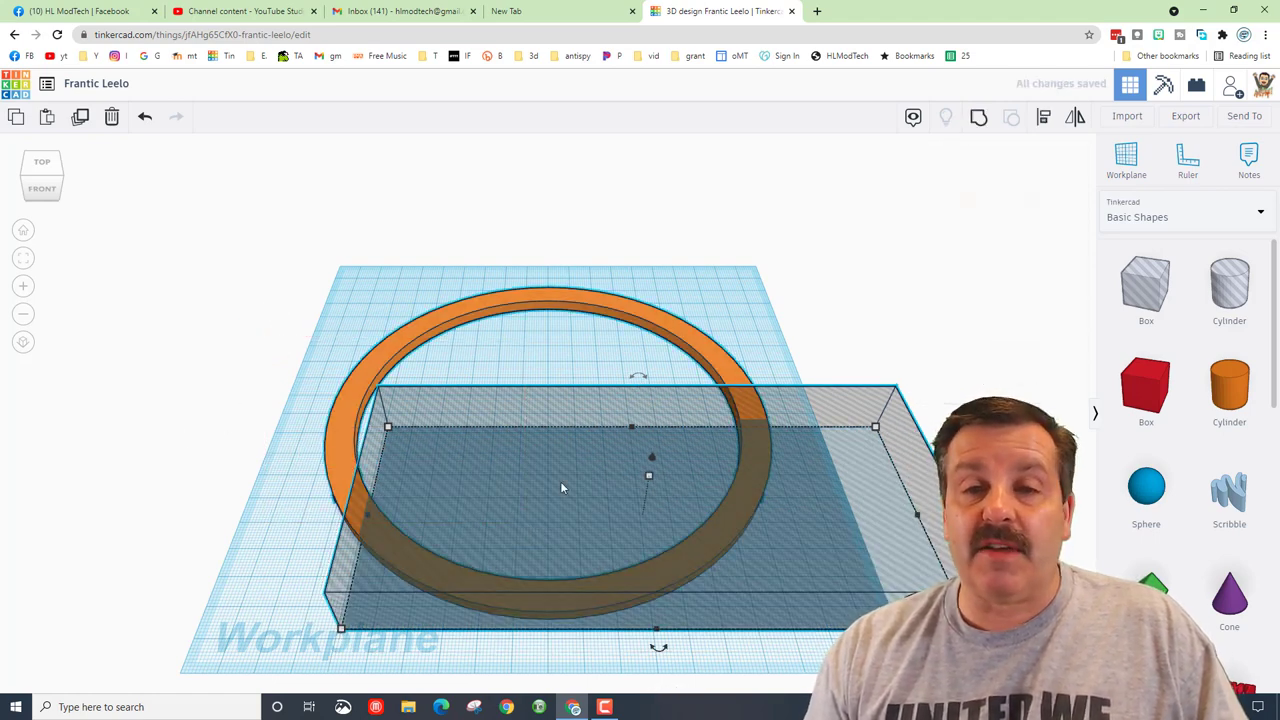
click(1043, 117)
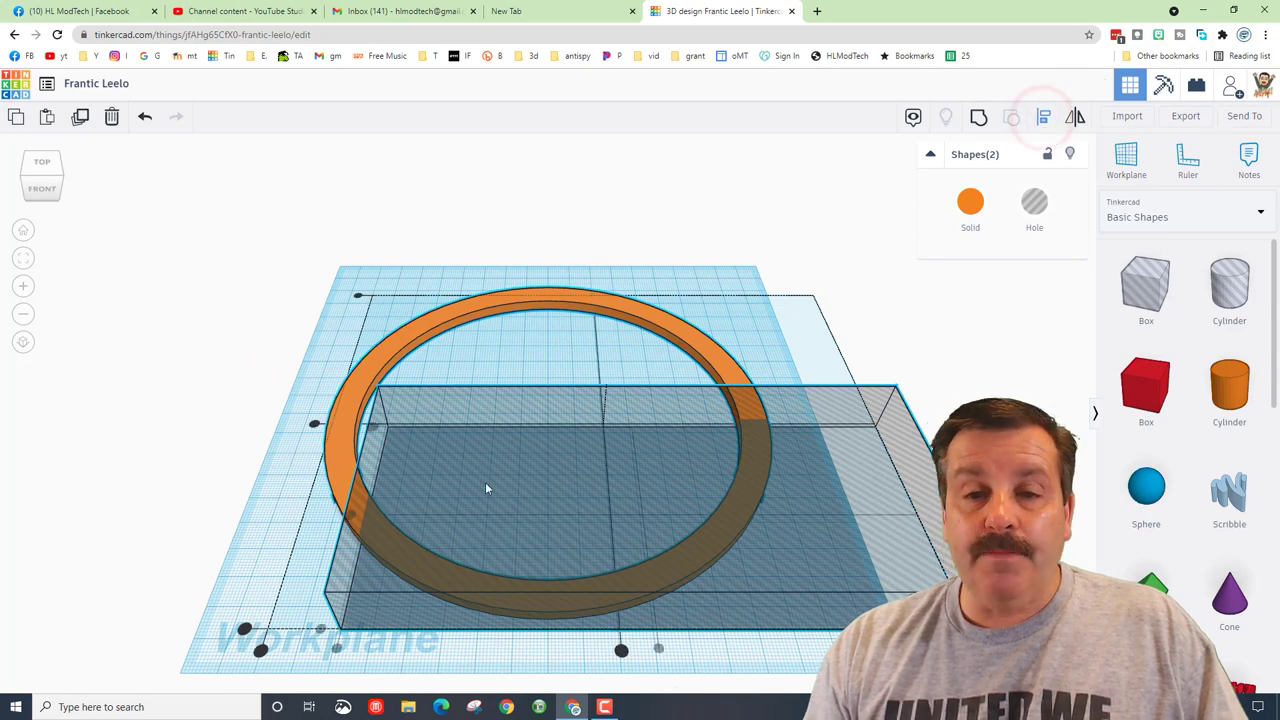
click(343, 430)
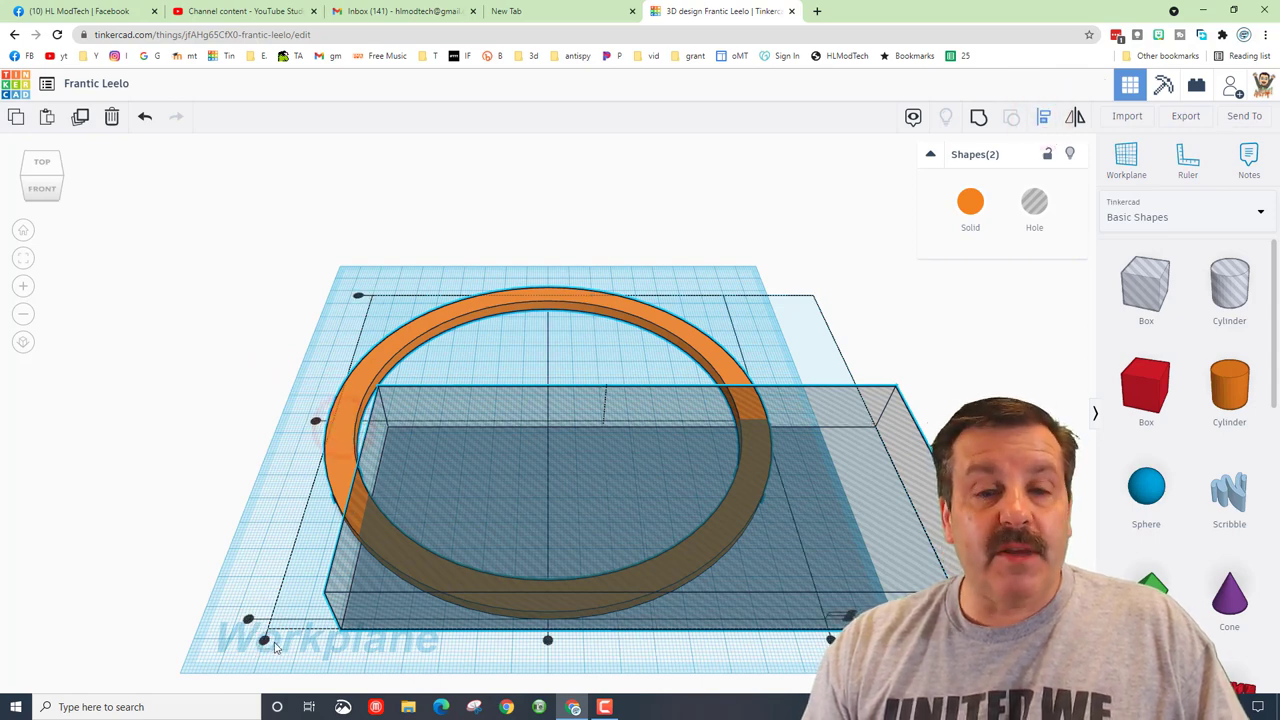
click(247, 621)
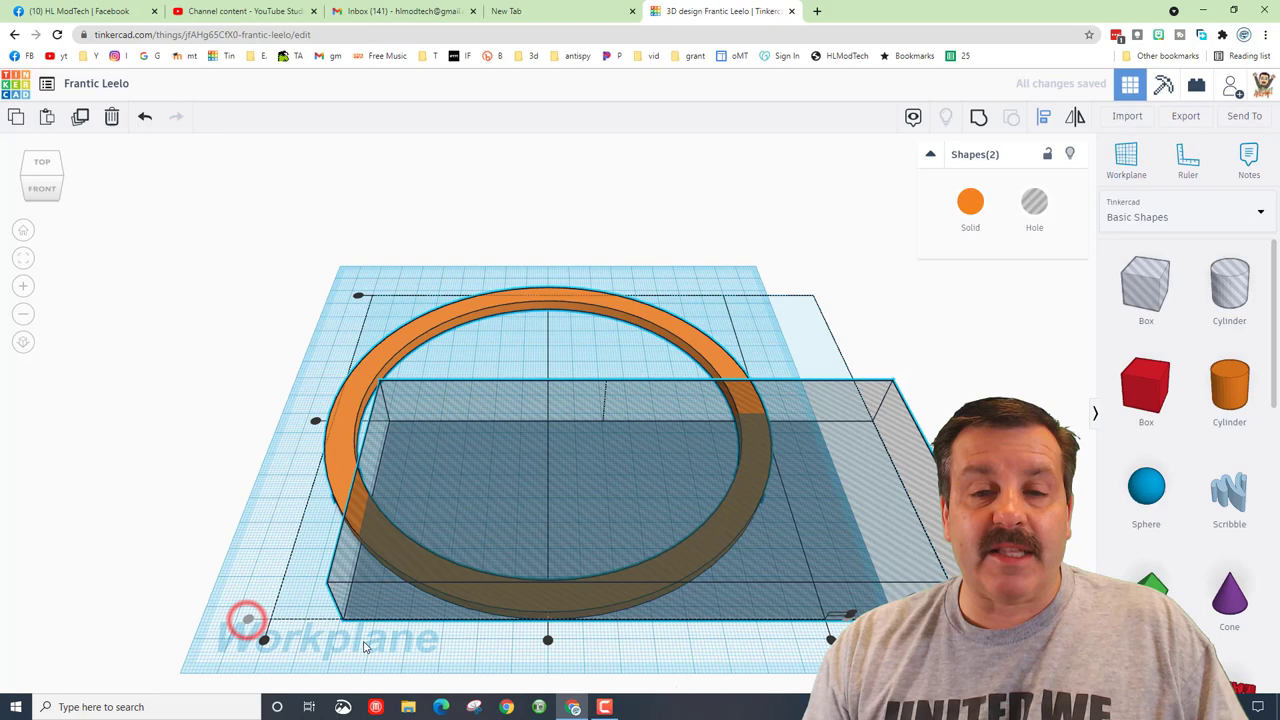
click(548, 641)
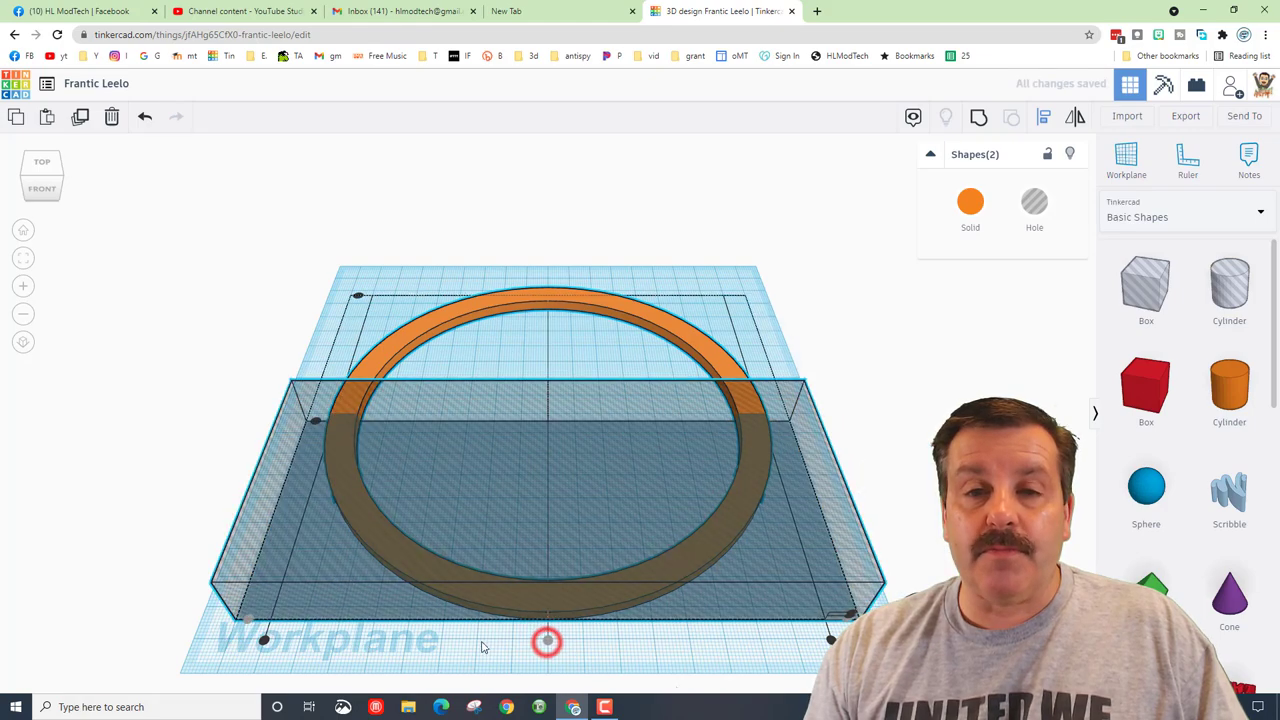
click(306, 340)
right_drag(263, 366, 471, 448)
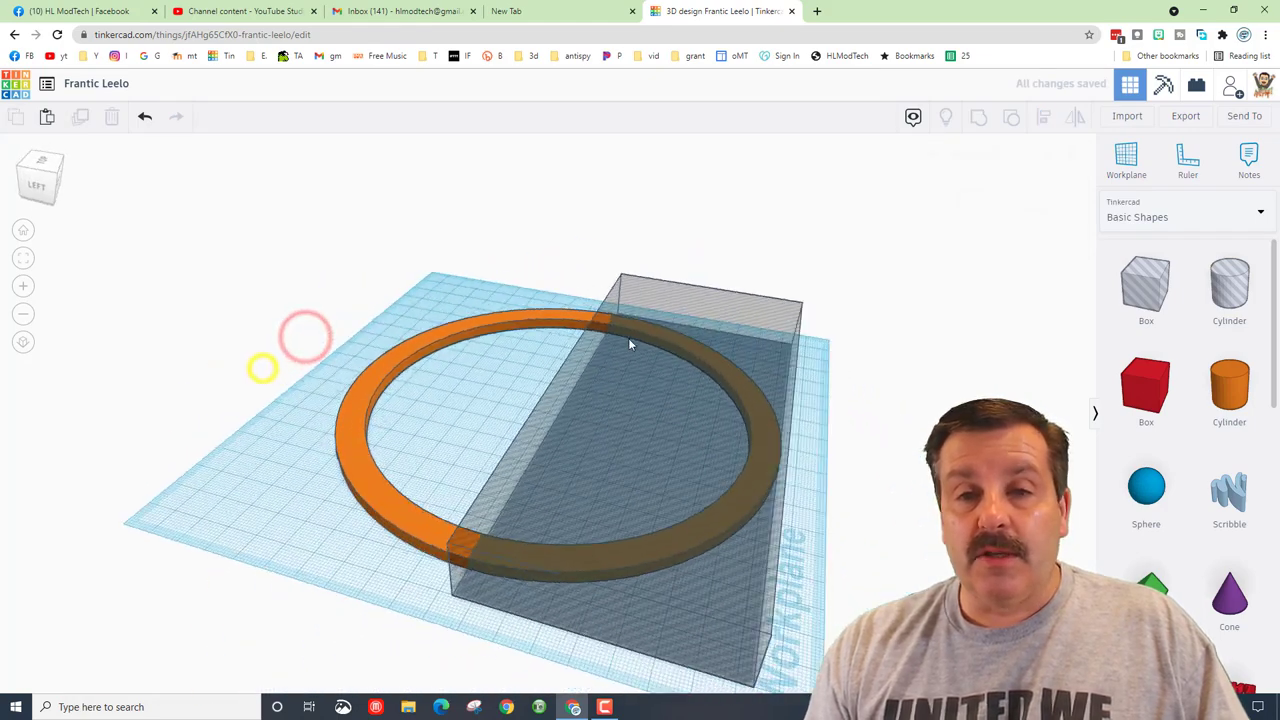
right_drag(560, 445, 332, 418)
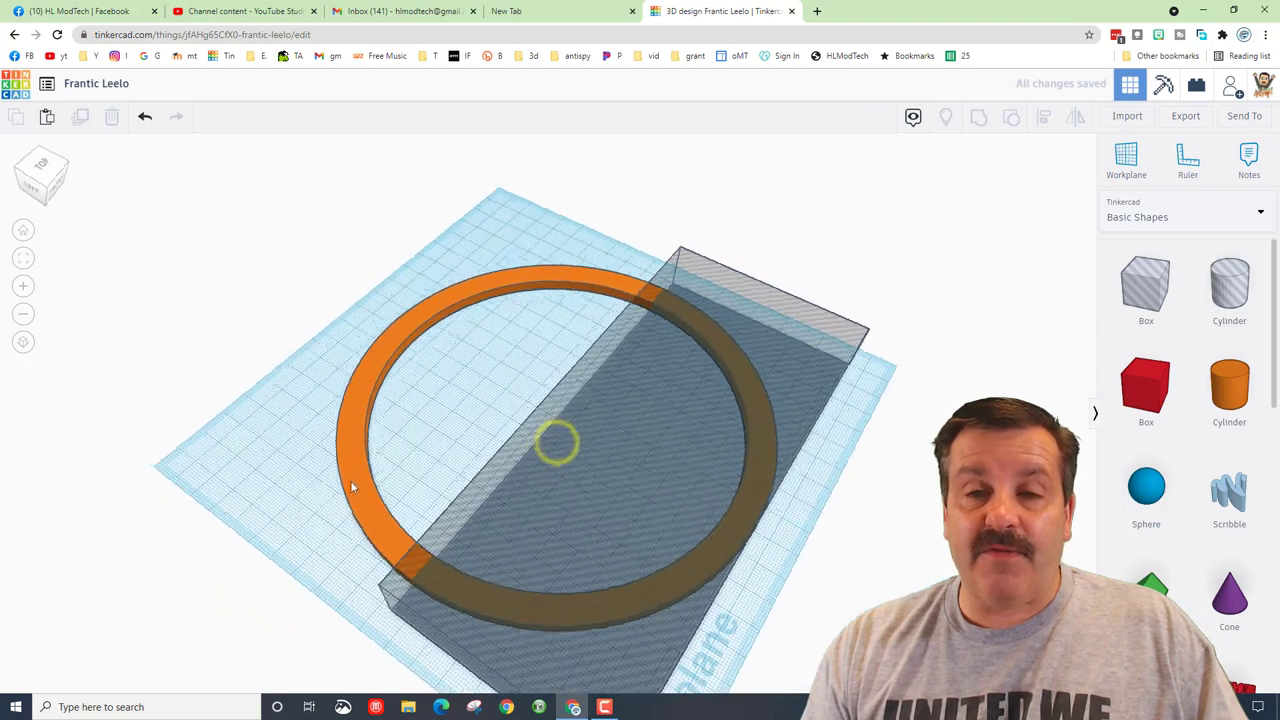
key(ctrl+z)
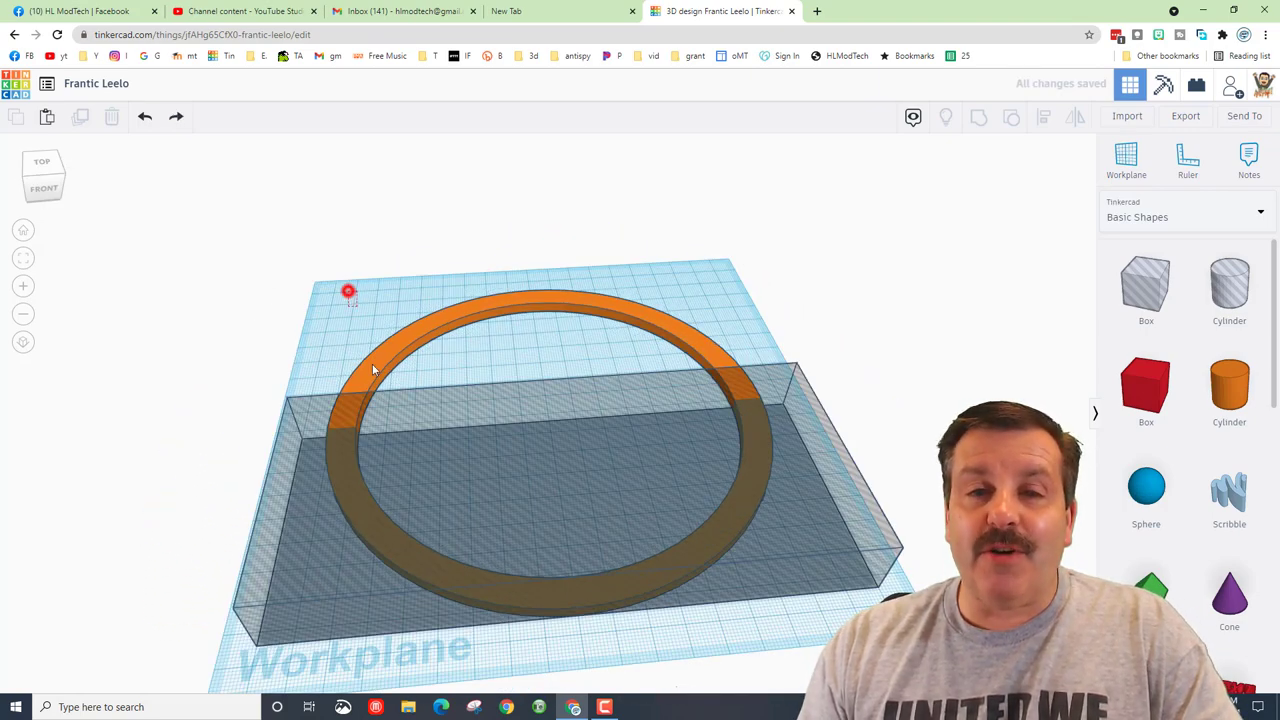
Group the ring with the hole box into a half-ring arch and set Snap Grid to 5 mm
drag(372, 363, 446, 423)
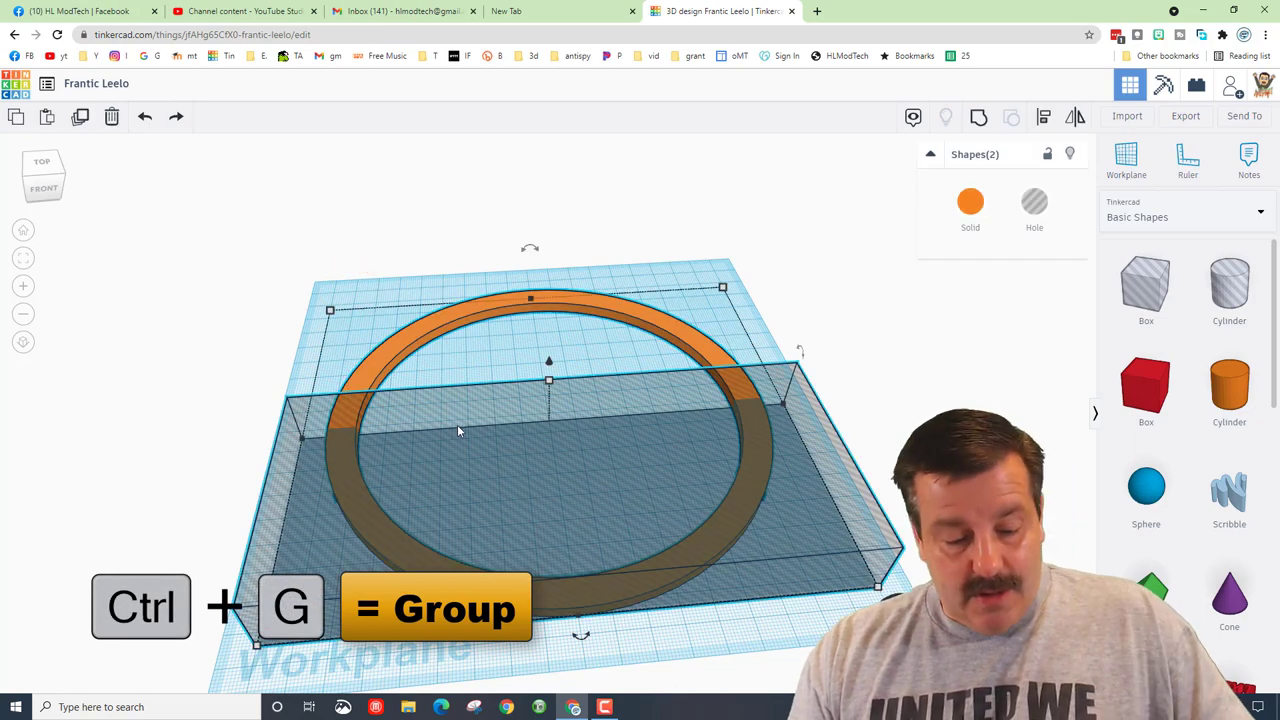
key(ctrl+g)
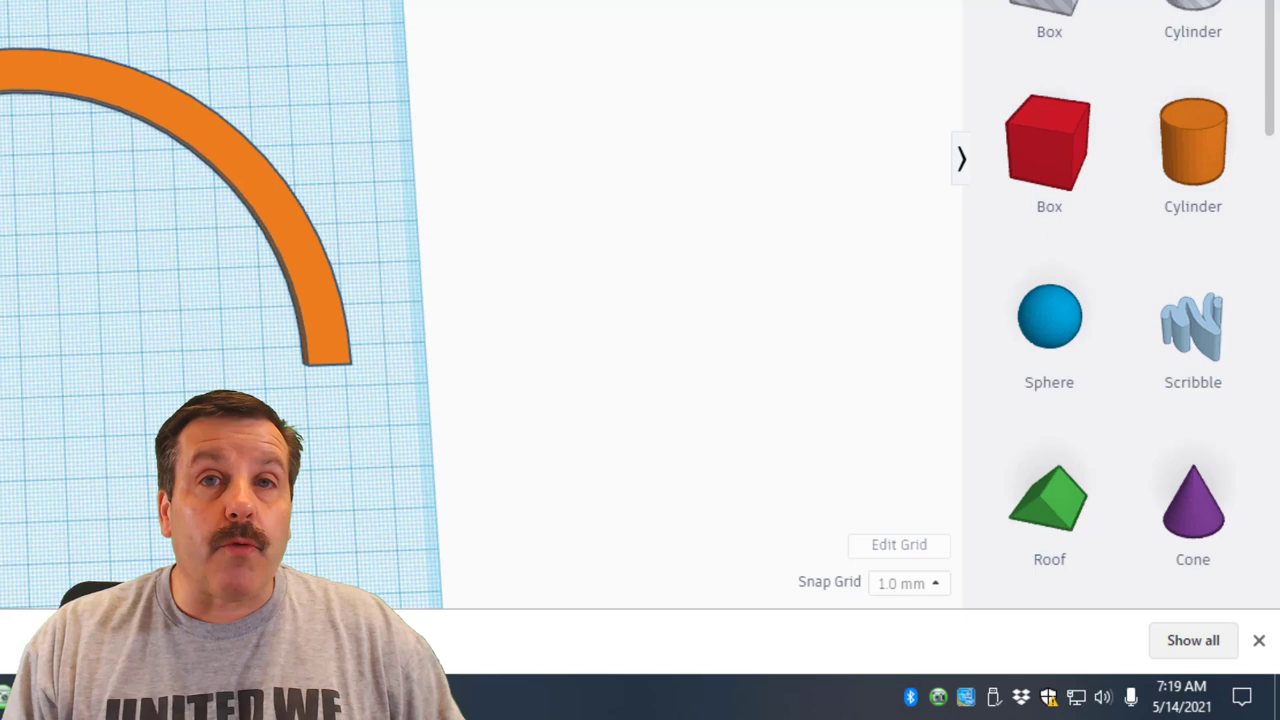
click(922, 585)
click(910, 530)
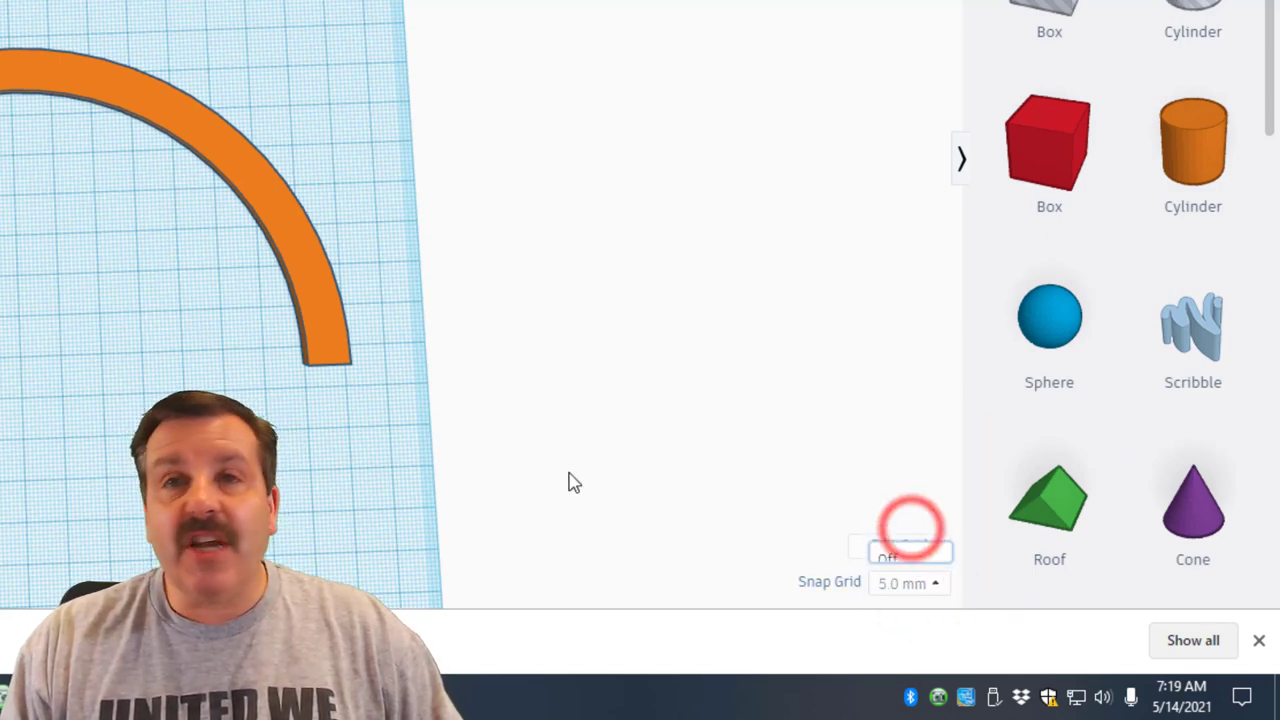
key(ctrl+d)
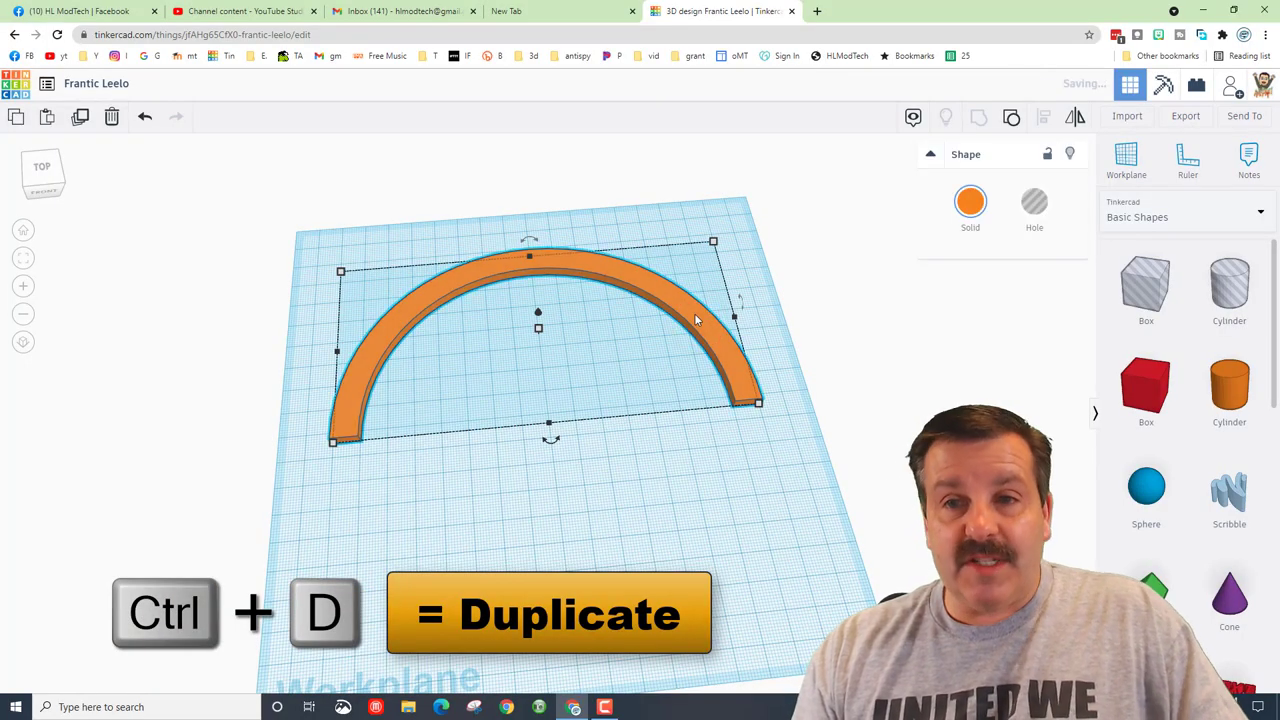
Duplicate the arch, shrink its ring to radius 70, and move it over the first arch
key(ctrl+d)
click(607, 383)
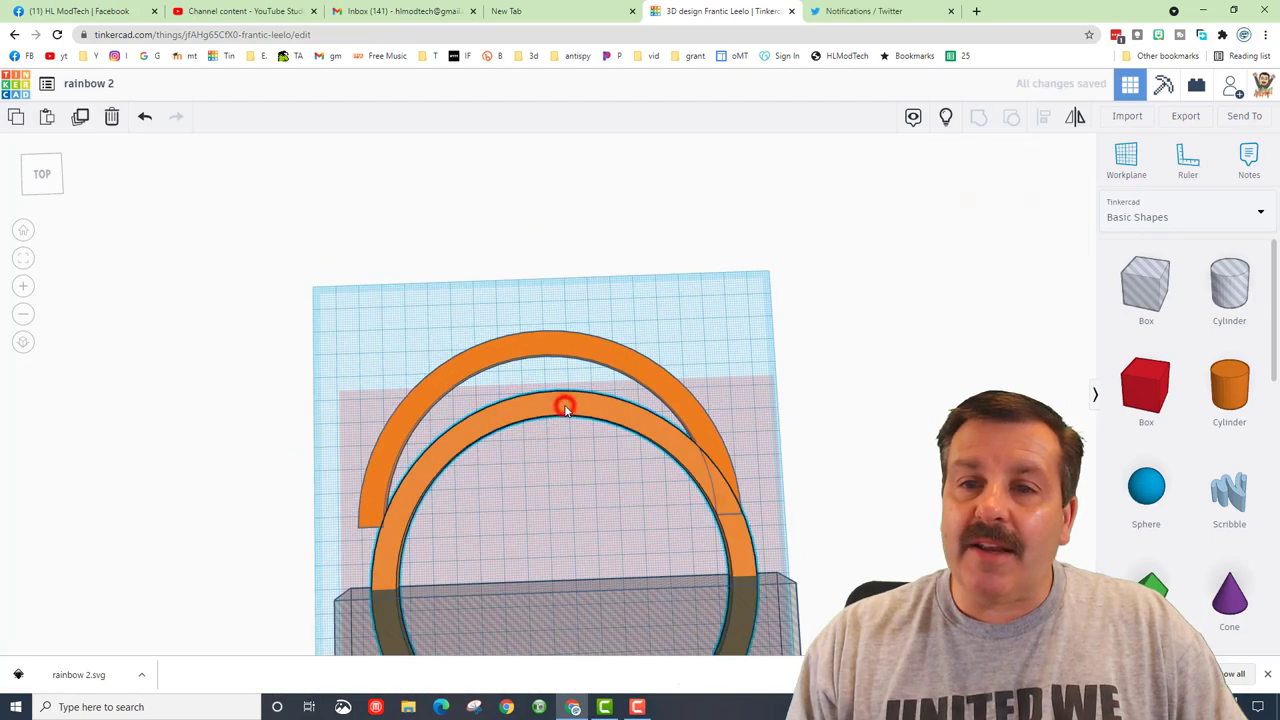
click(565, 407)
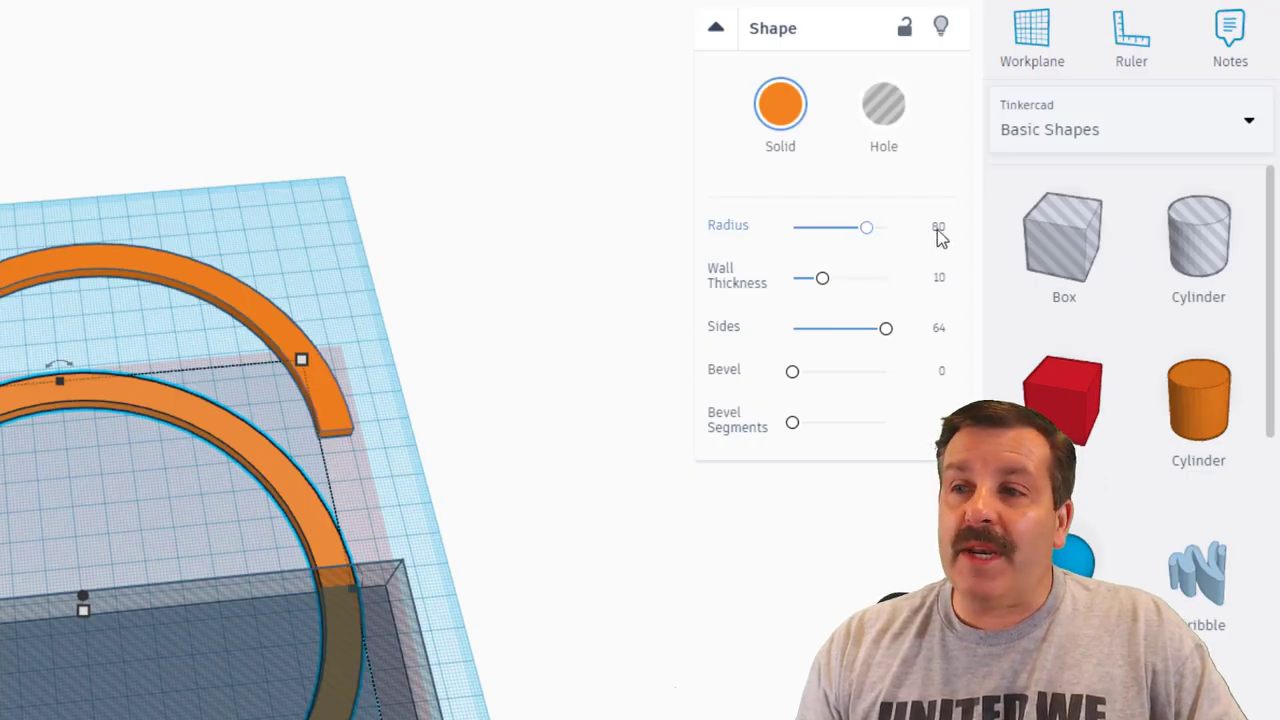
click(937, 229)
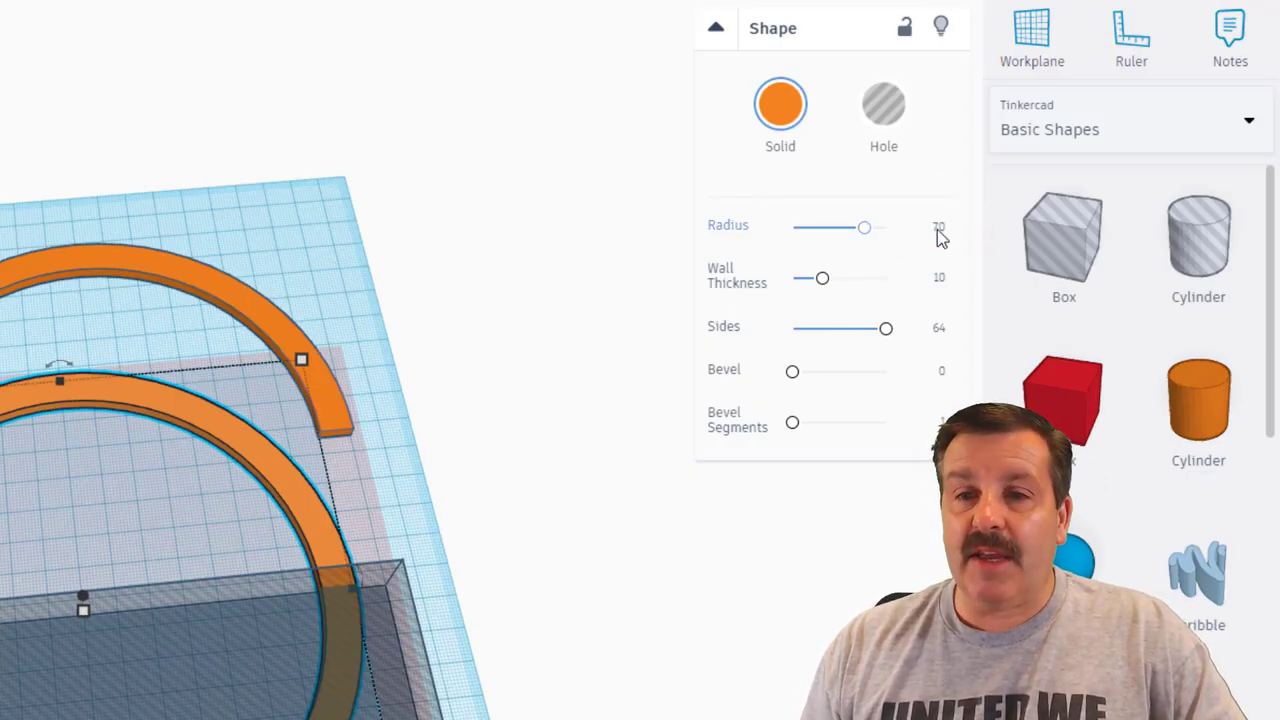
key(Return)
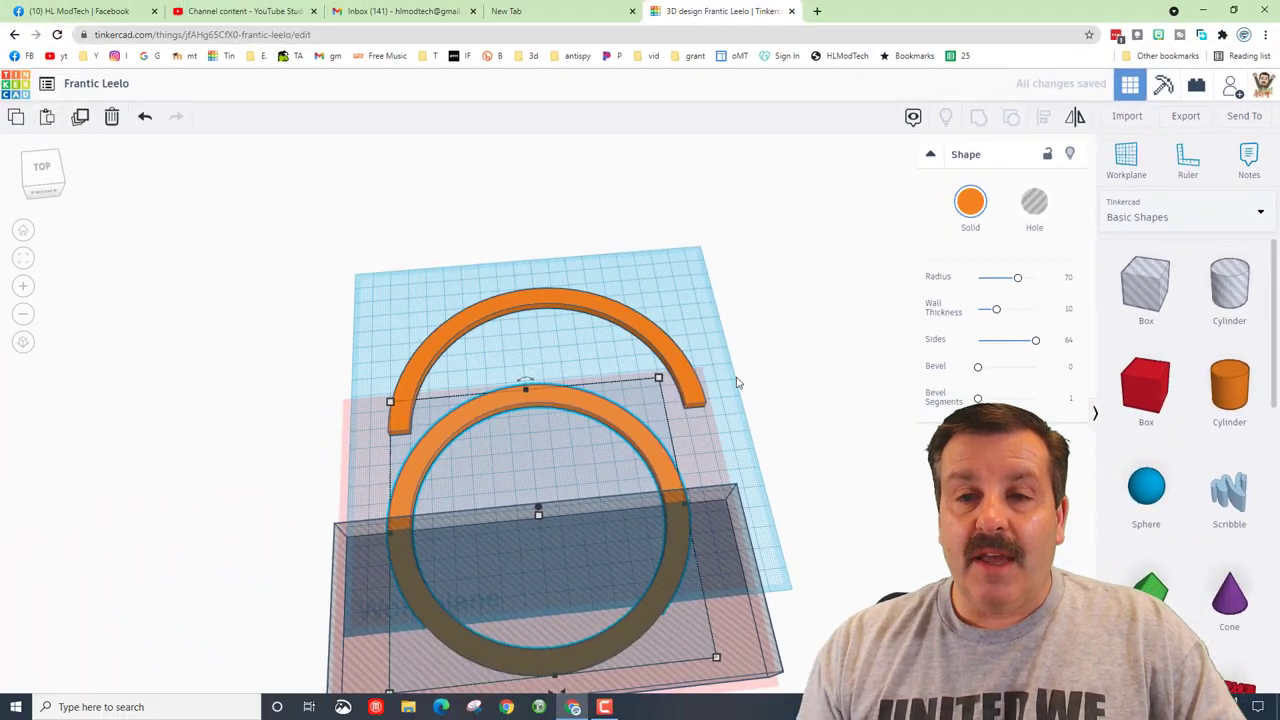
key(ctrl+g)
click(700, 294)
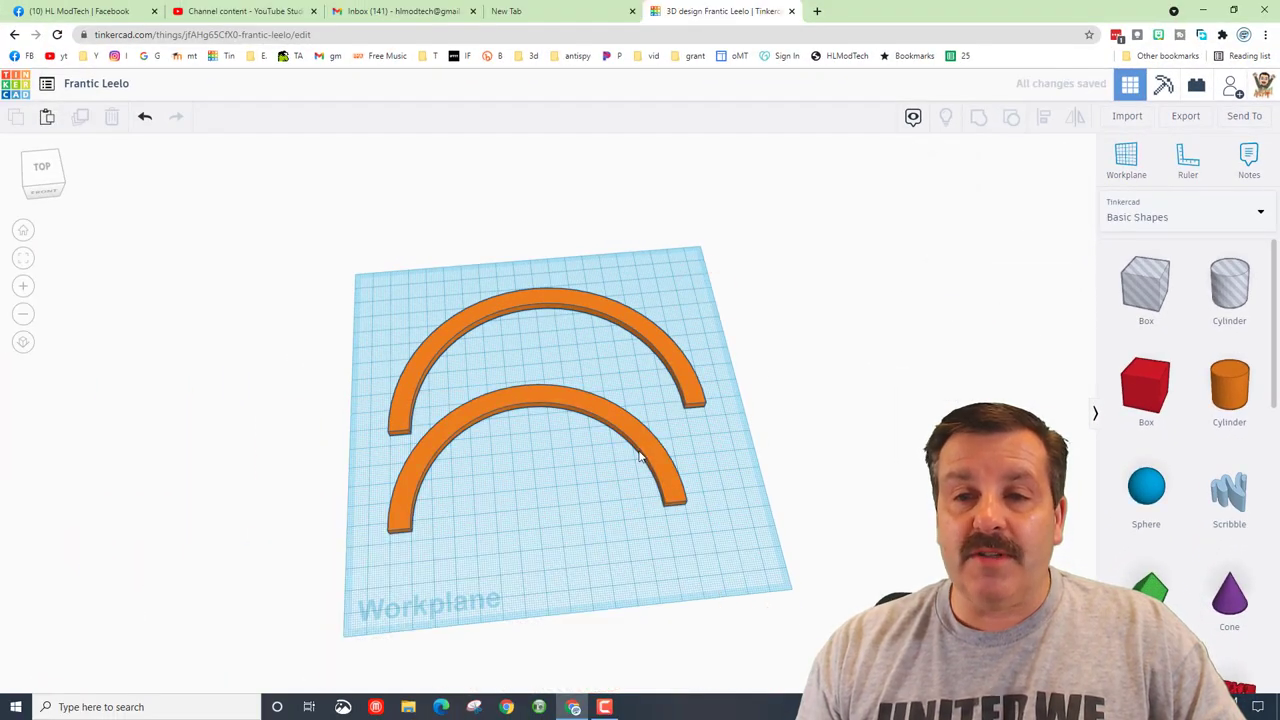
drag(640, 444, 640, 395)
Align both arches by their left ends and centres so they nest
mouse_move(371, 277)
mouse_down()
mouse_move(512, 416)
mouse_move(958, 180)
mouse_up()
click(1040, 116)
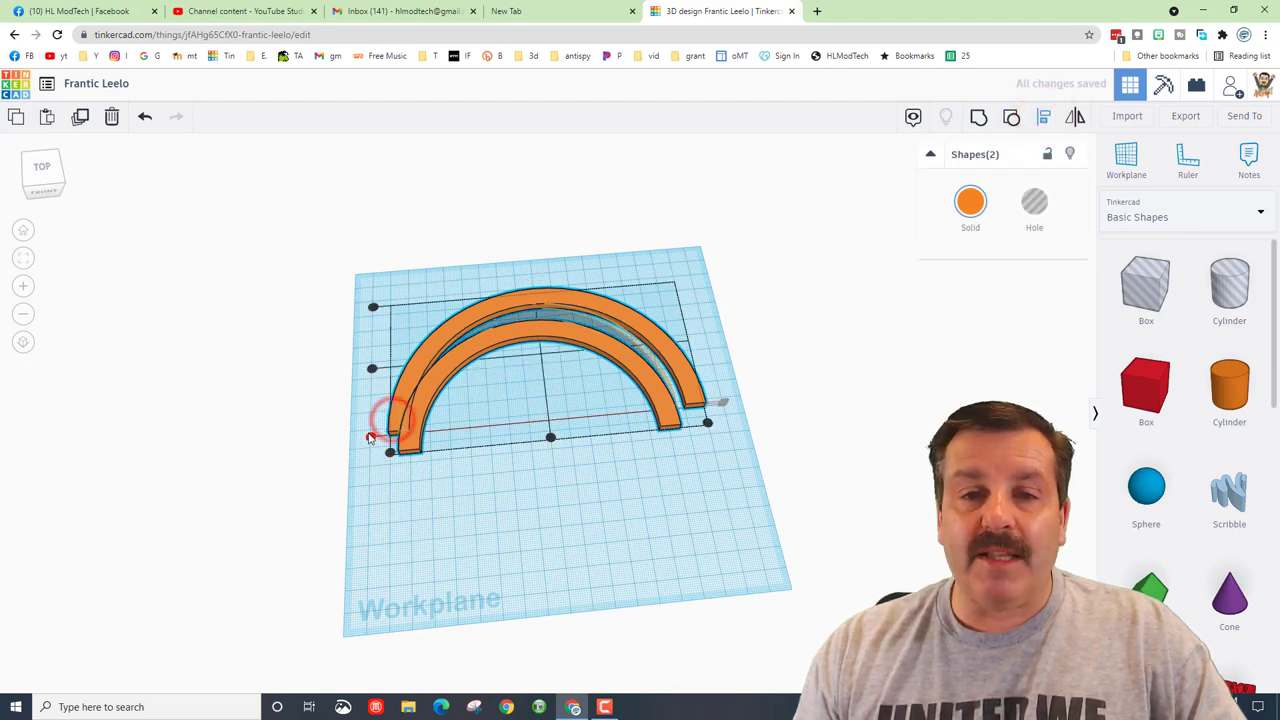
click(370, 435)
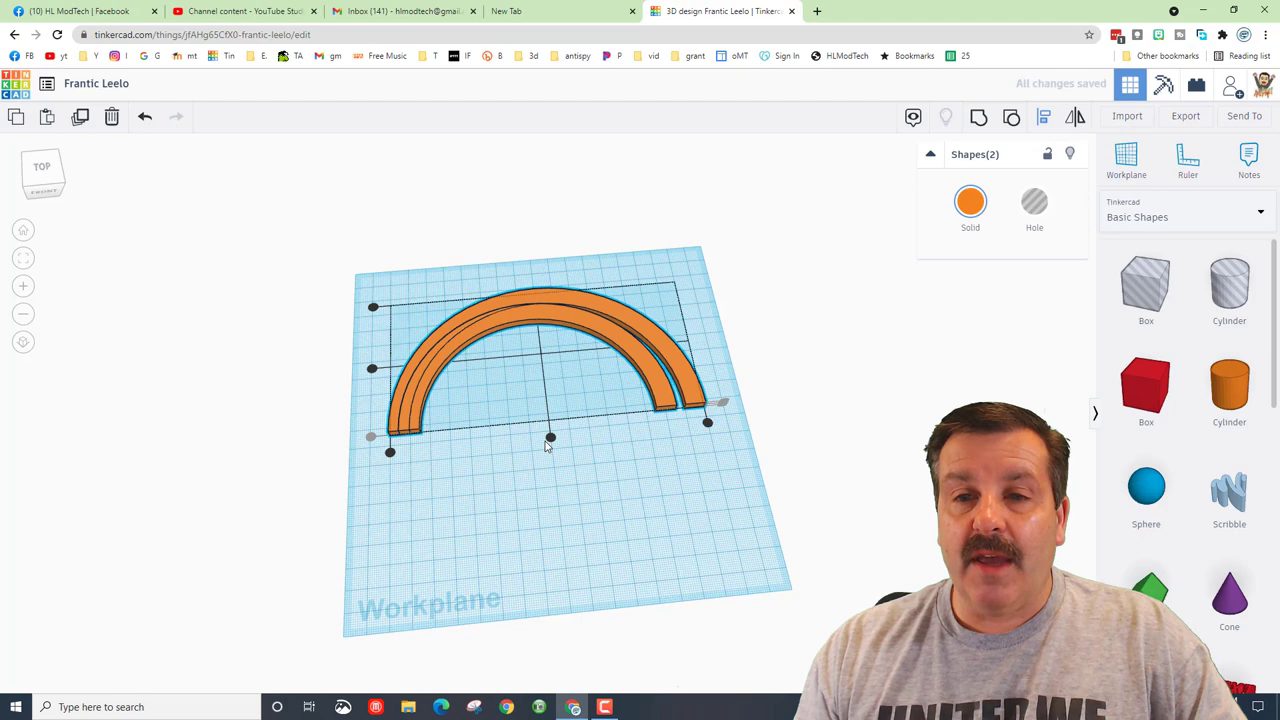
click(550, 437)
click(565, 472)
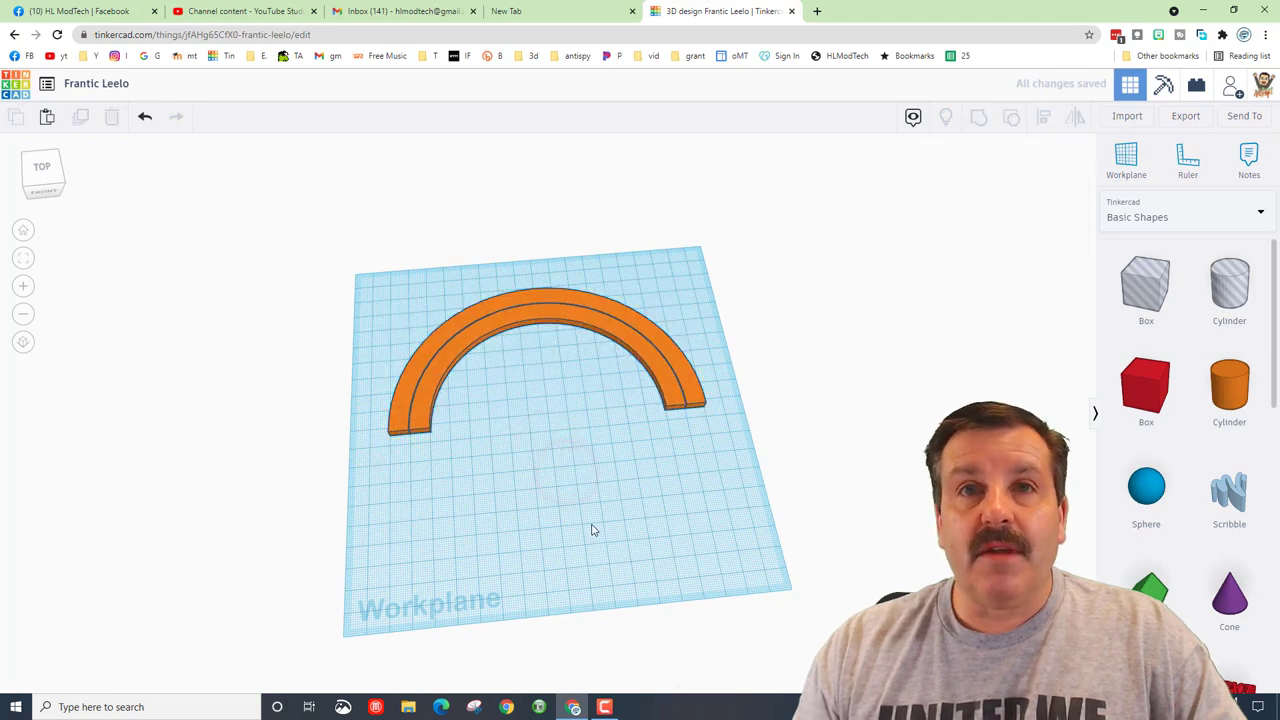
Nudge a copy of the arch forward and set its inner ring radius to 60
click(529, 324)
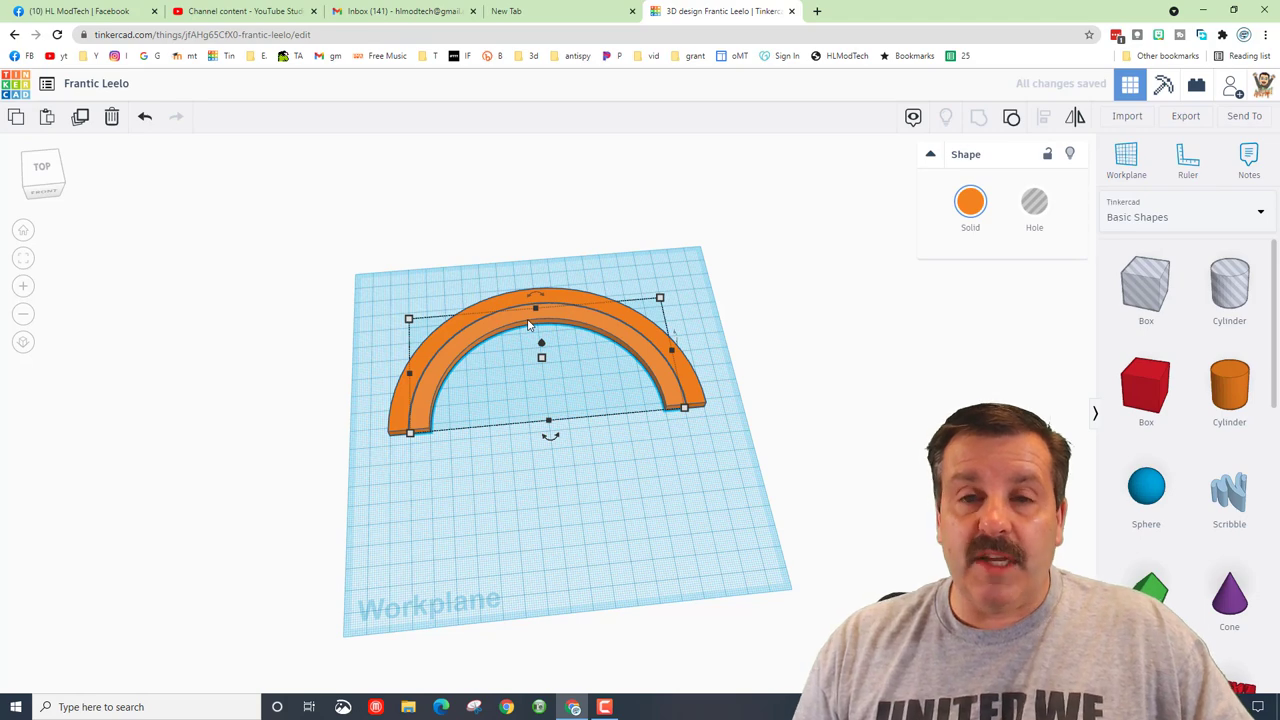
key(Down)
key(Down)
key(Down)
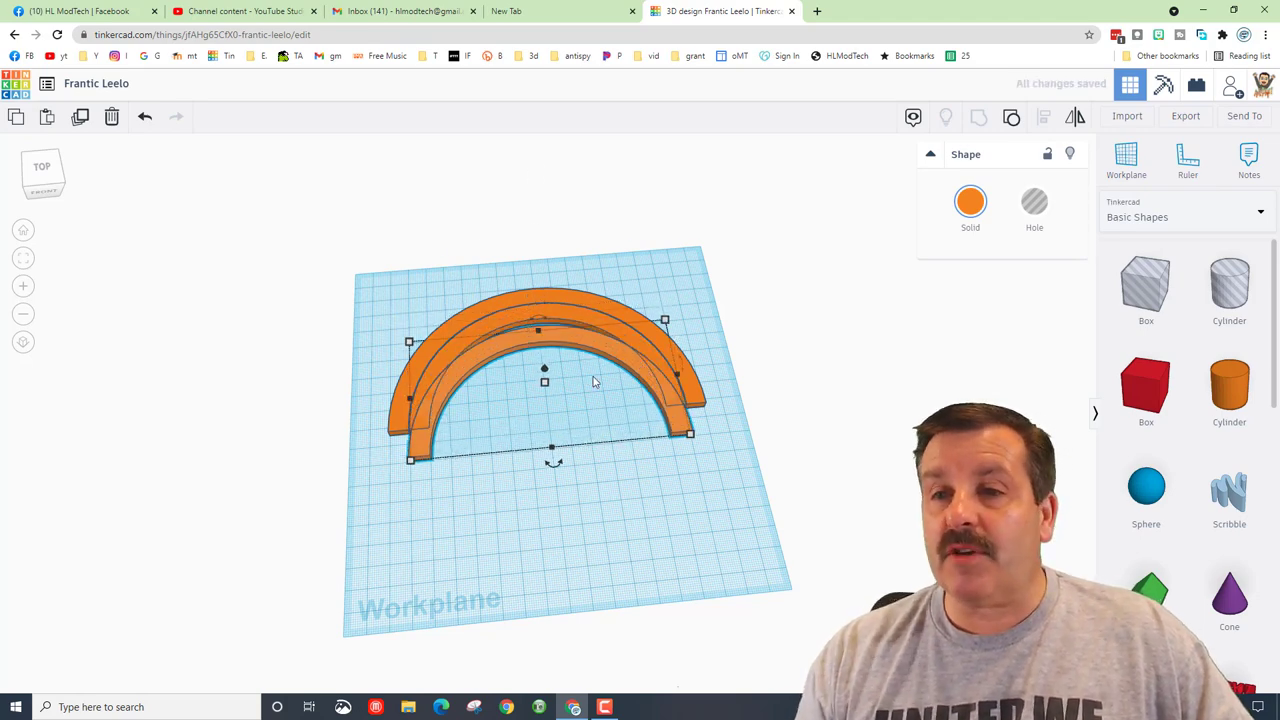
click(585, 346)
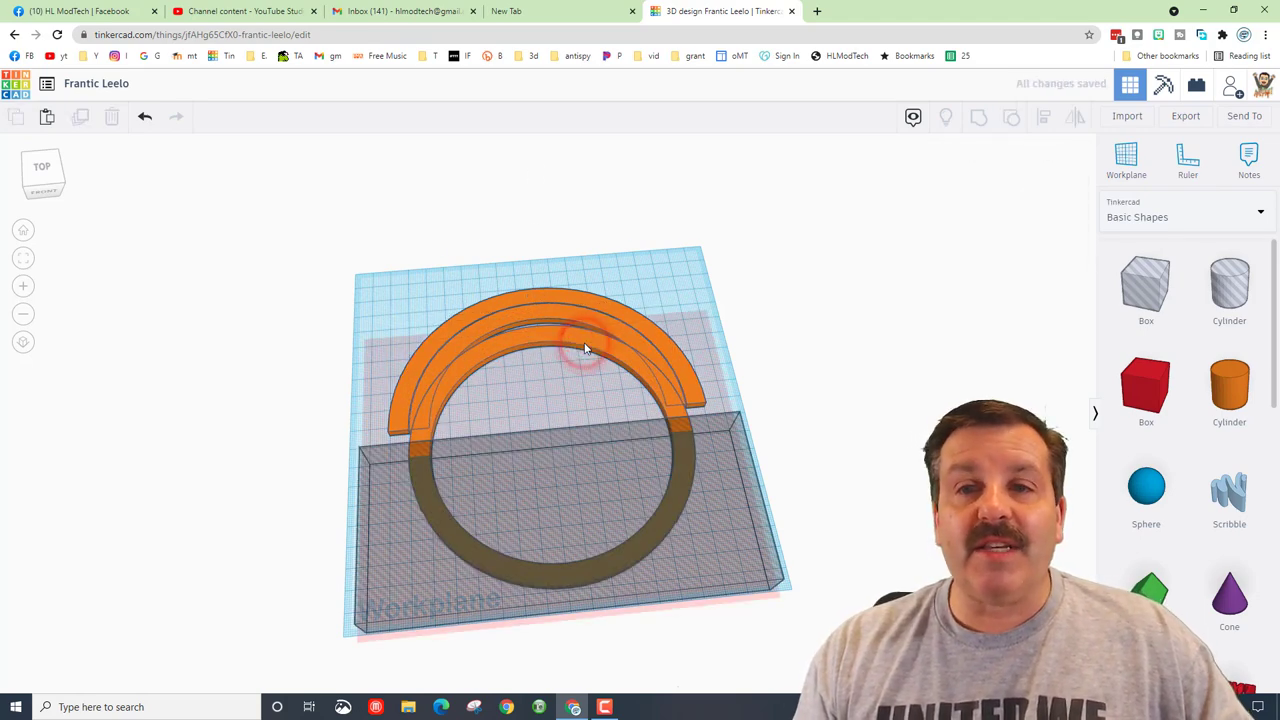
click(585, 346)
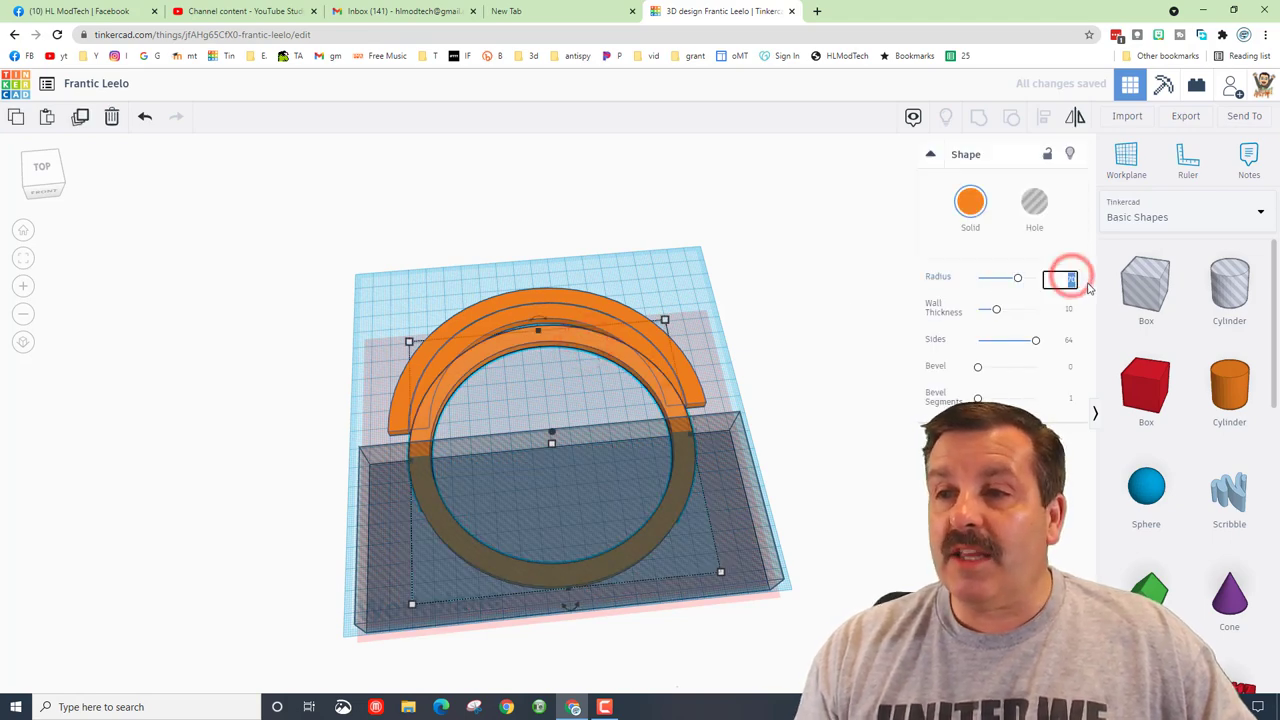
text(8)
key(Return)
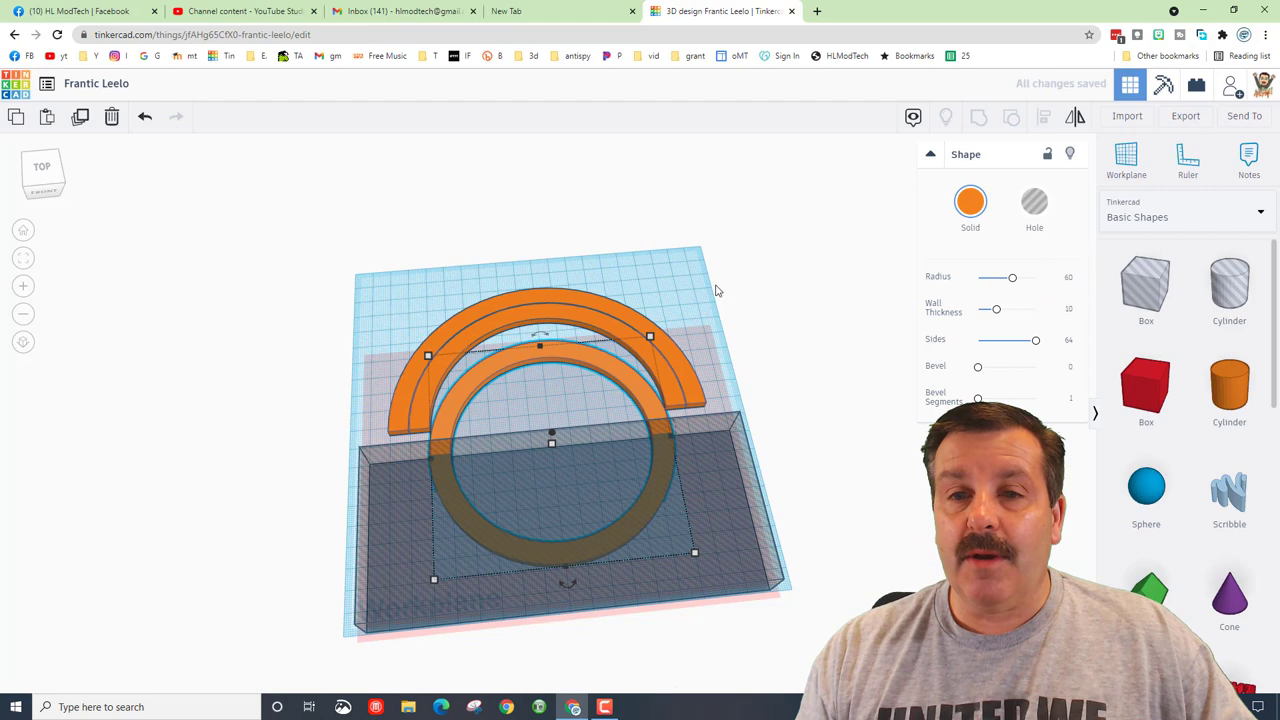
click(715, 288)
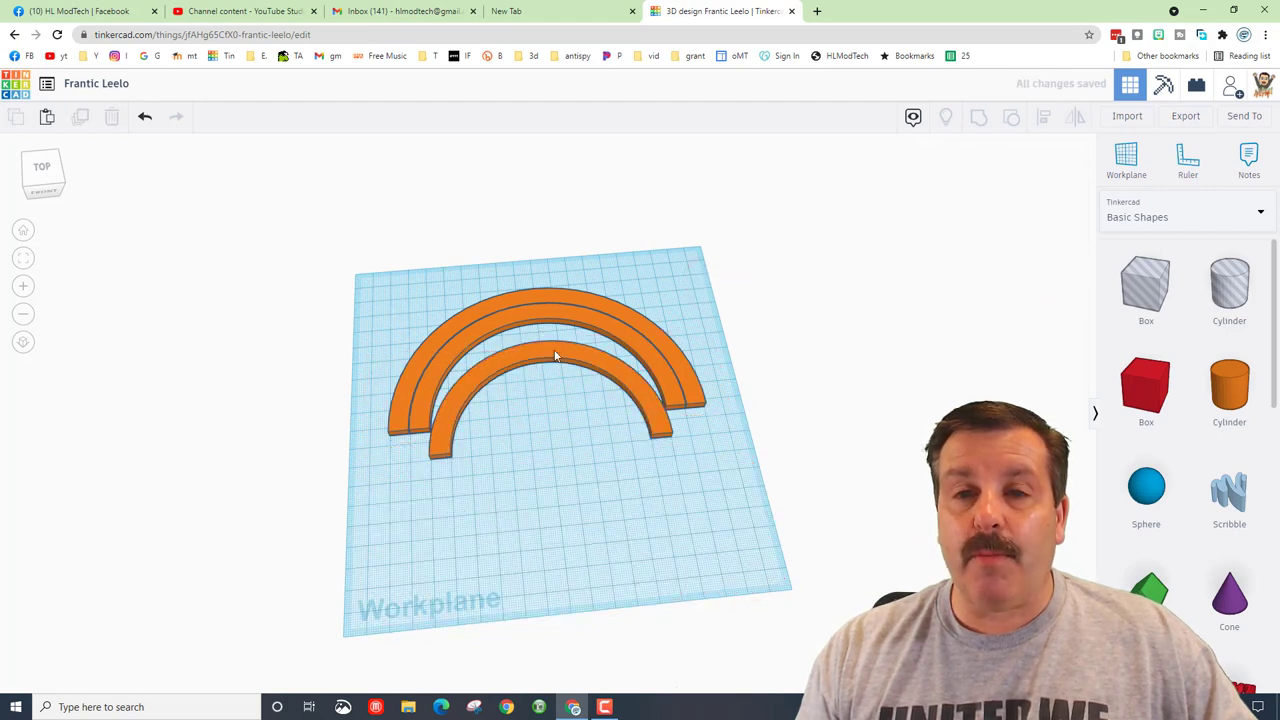
Nudge a copy of the innermost arch forward and drag its ring radius down to 50
click(557, 357)
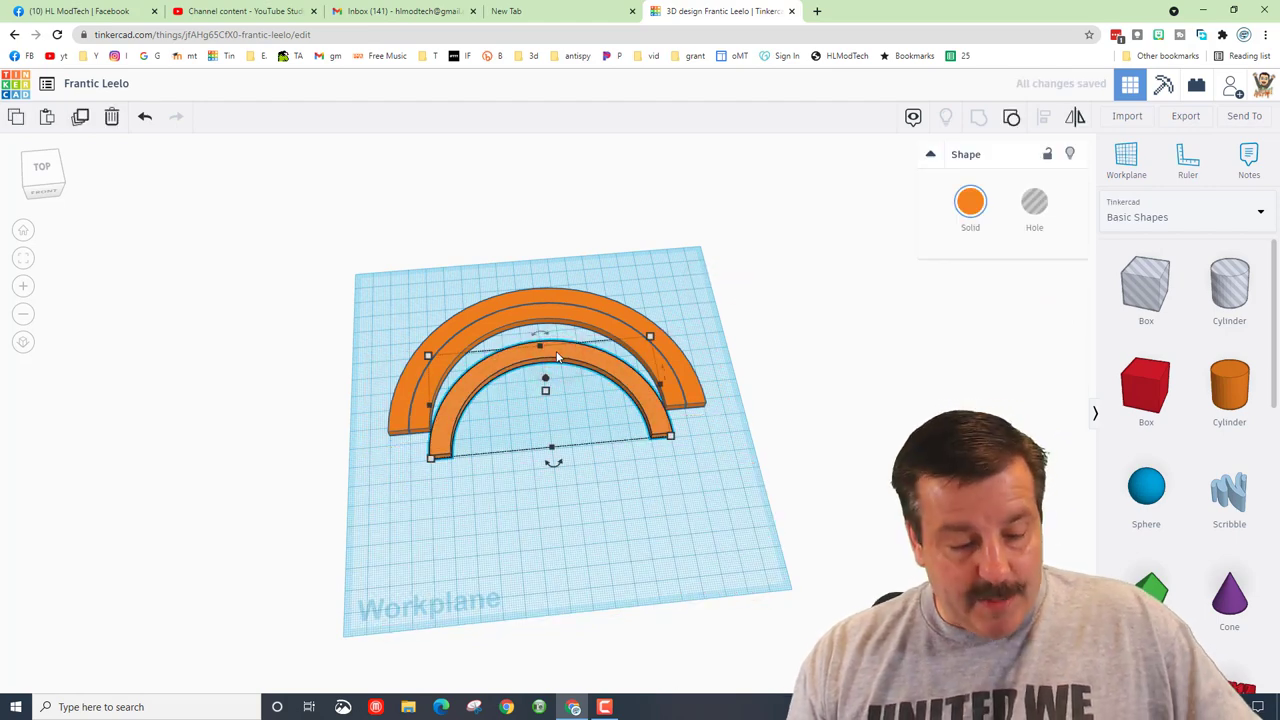
key(Down)
key(Down)
key(Down)
key(Down)
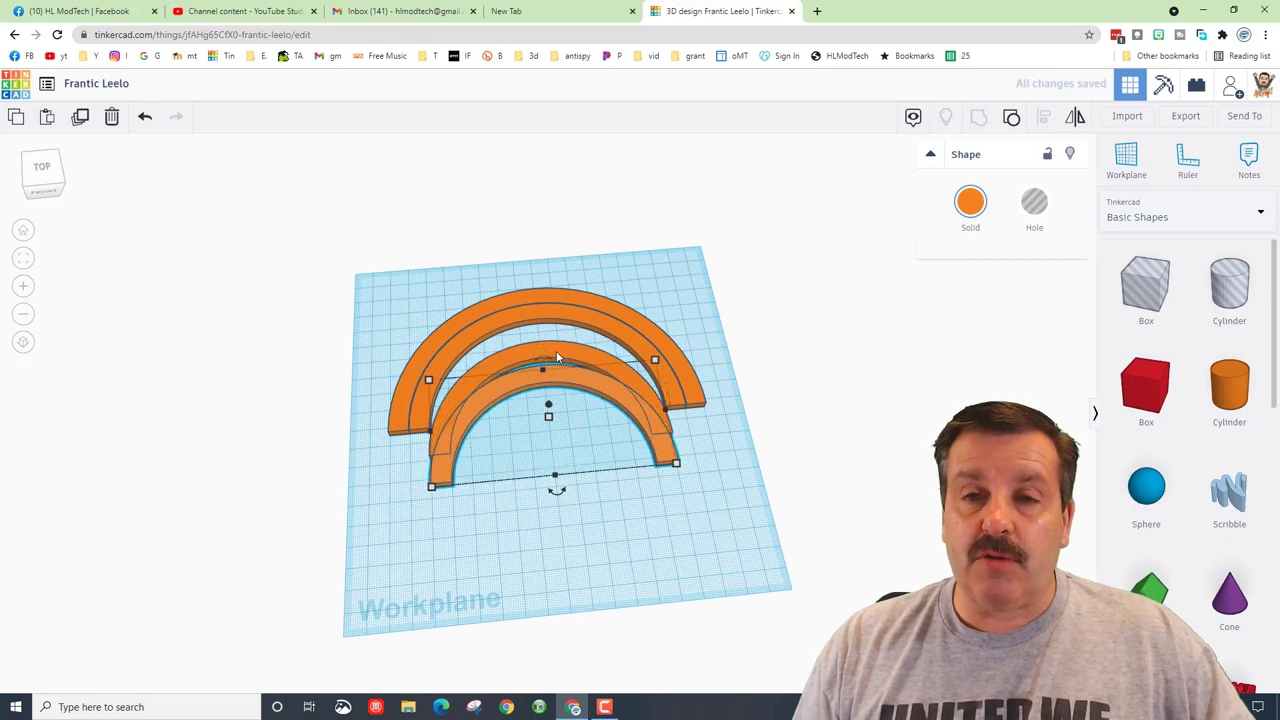
key(Down)
key(Down)
double_click(558, 395)
click(558, 395)
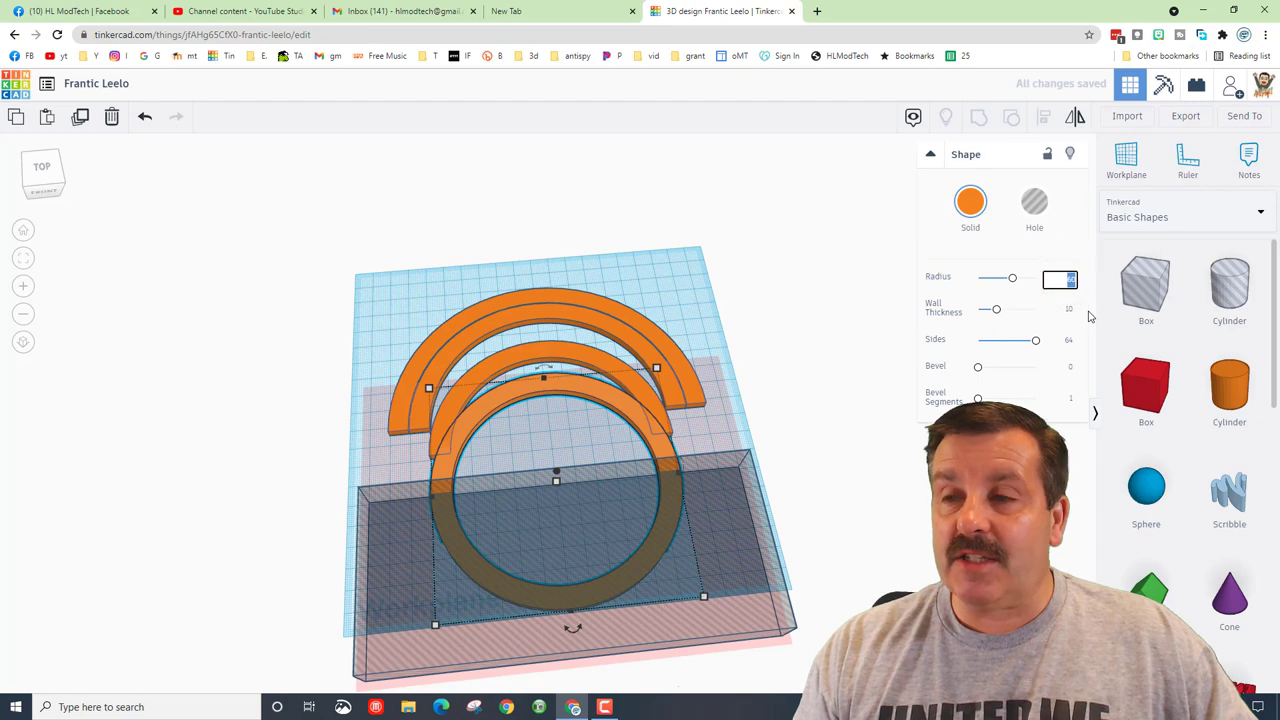
drag(1008, 277, 1006, 277)
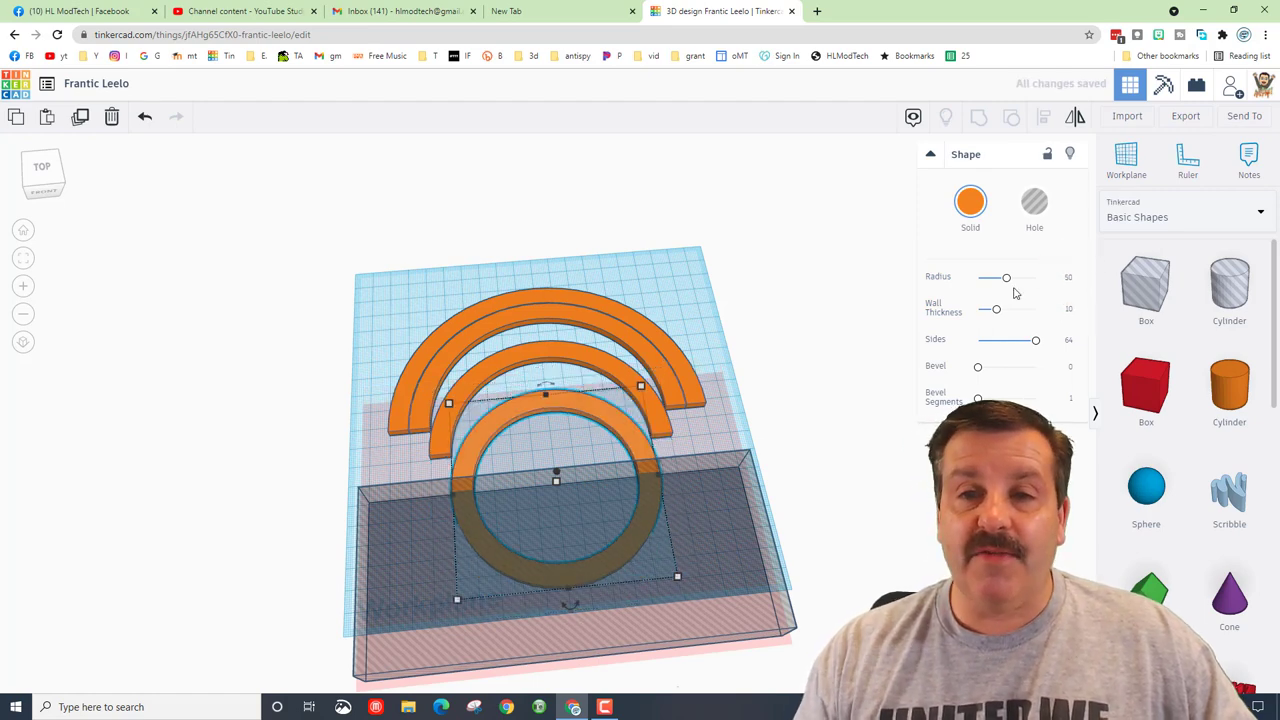
Colour the outermost arch red and the third arch yellow, leaving the second orange
click(528, 296)
click(970, 201)
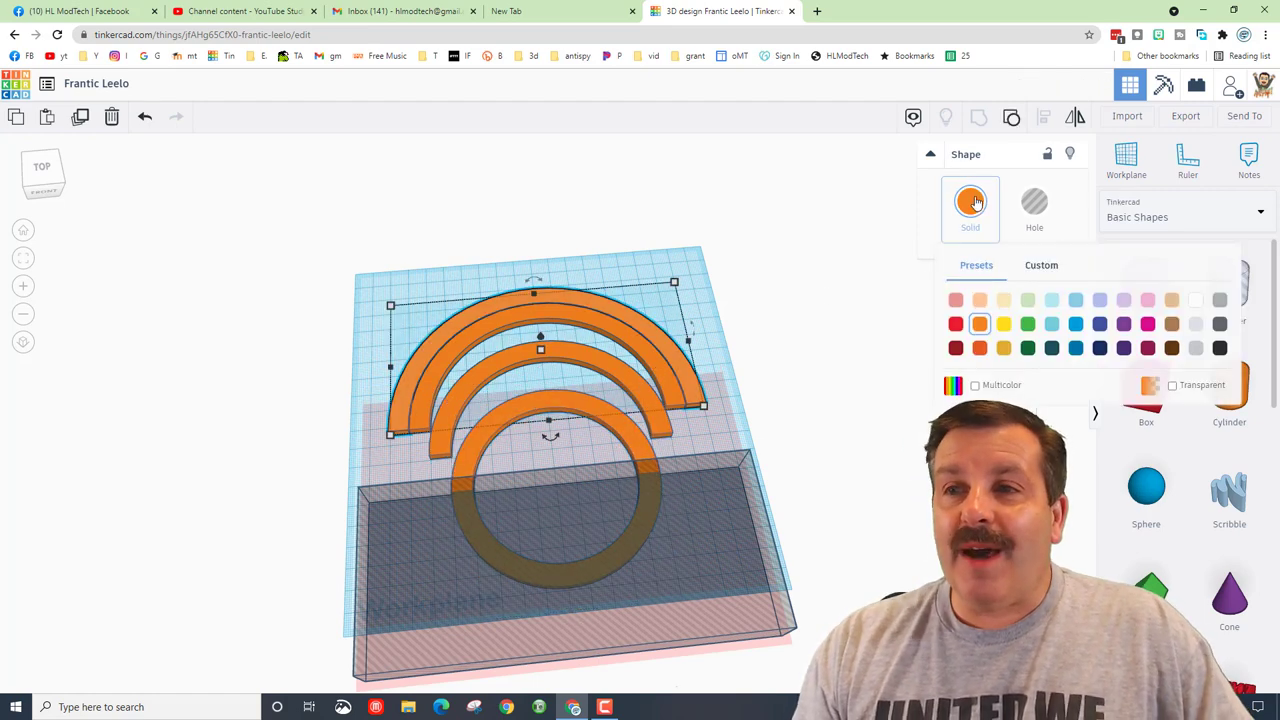
click(956, 325)
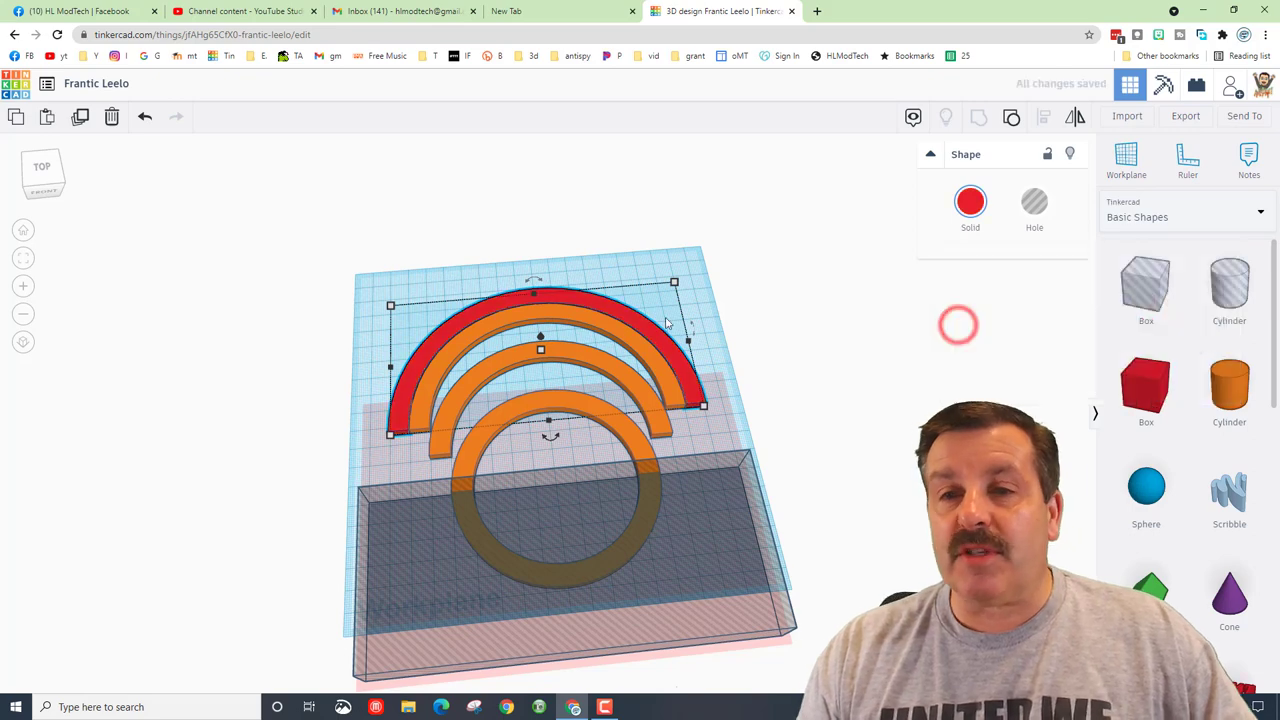
click(562, 316)
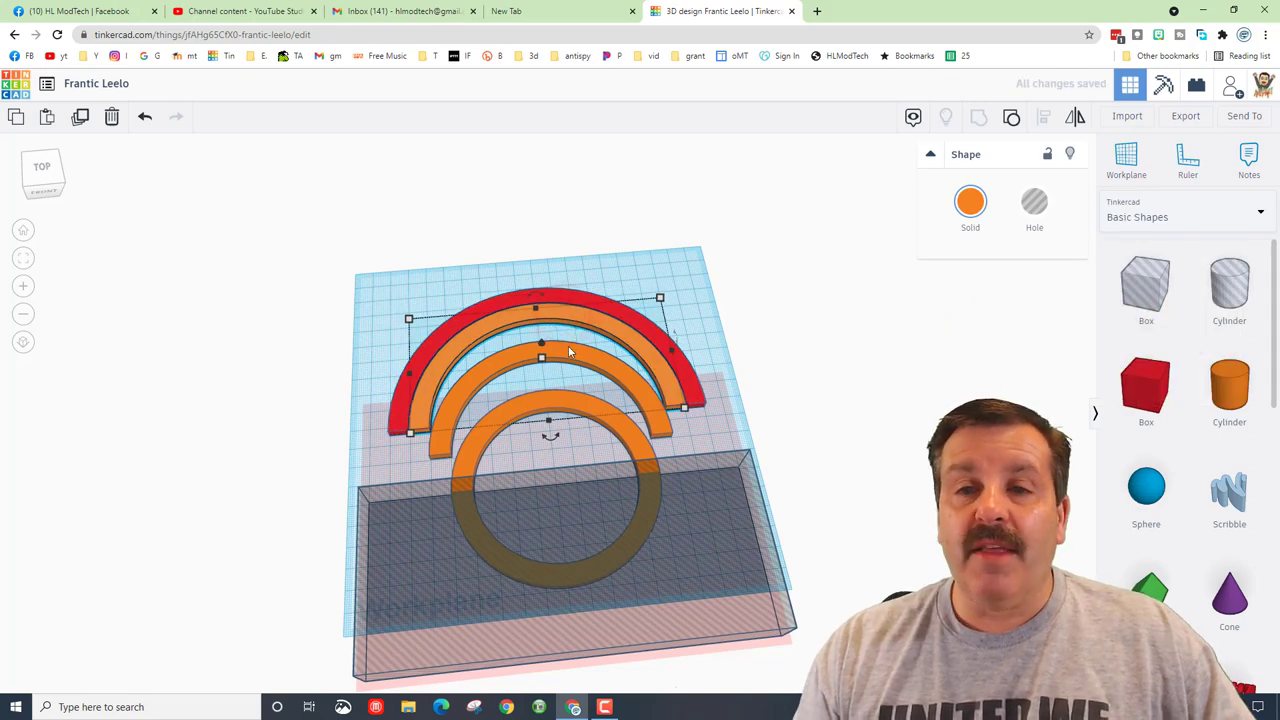
click(568, 355)
click(970, 201)
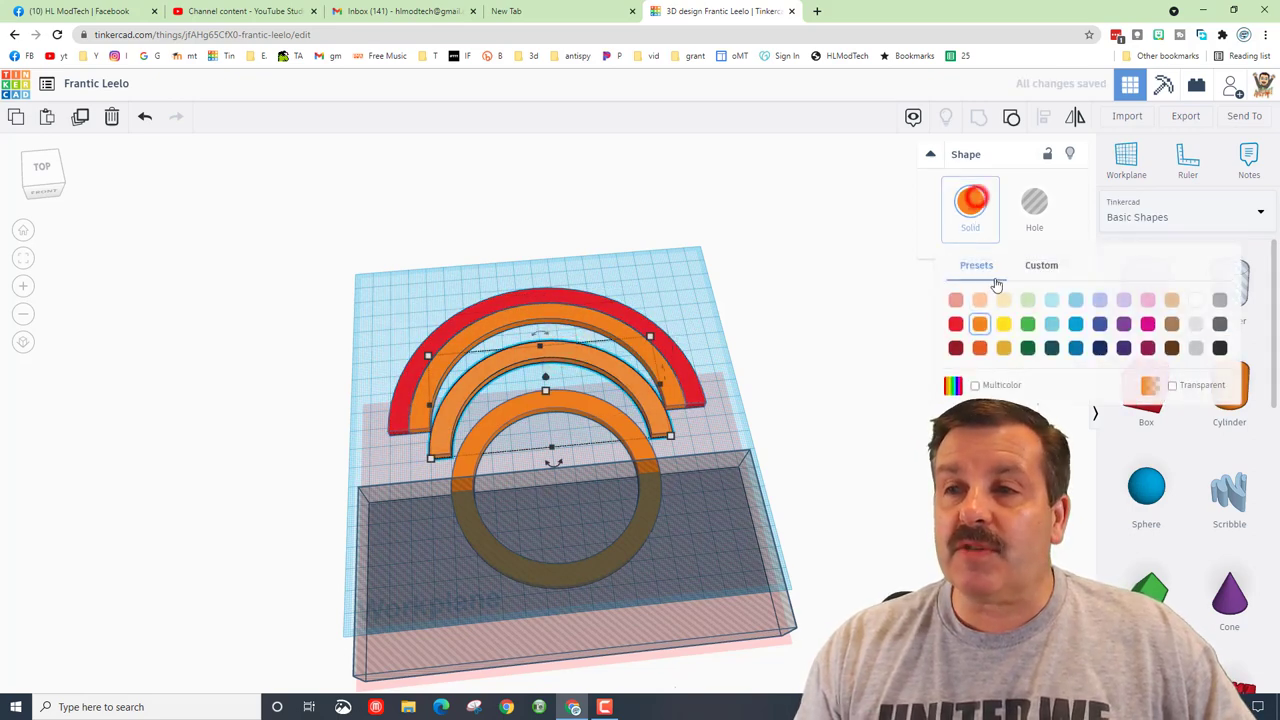
click(1003, 325)
Colour the innermost radius-50 arch green
click(571, 414)
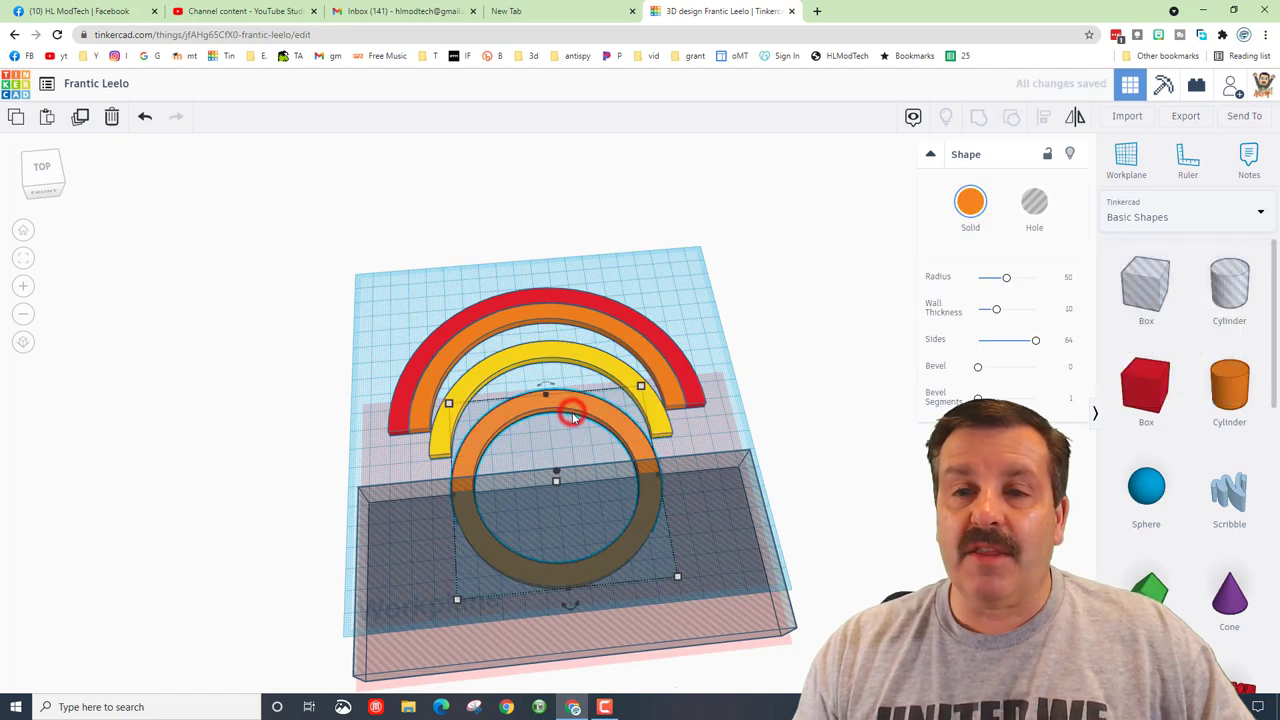
click(970, 203)
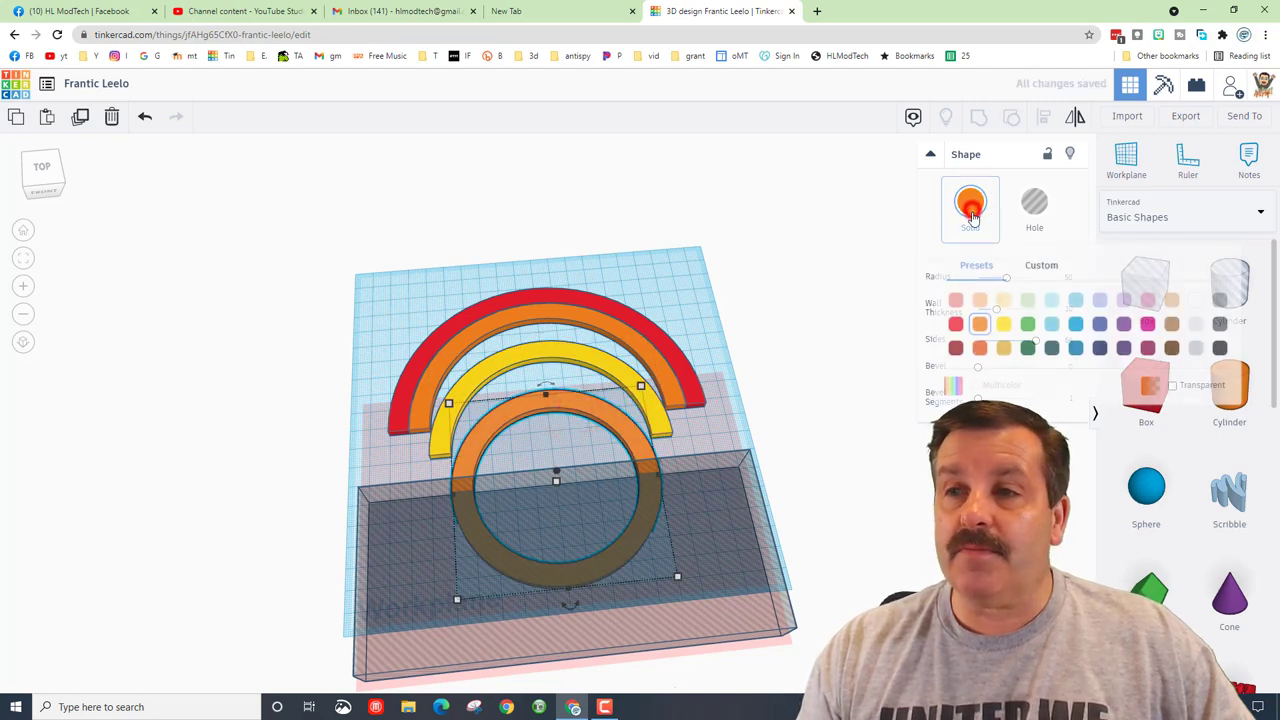
click(1027, 325)
click(526, 231)
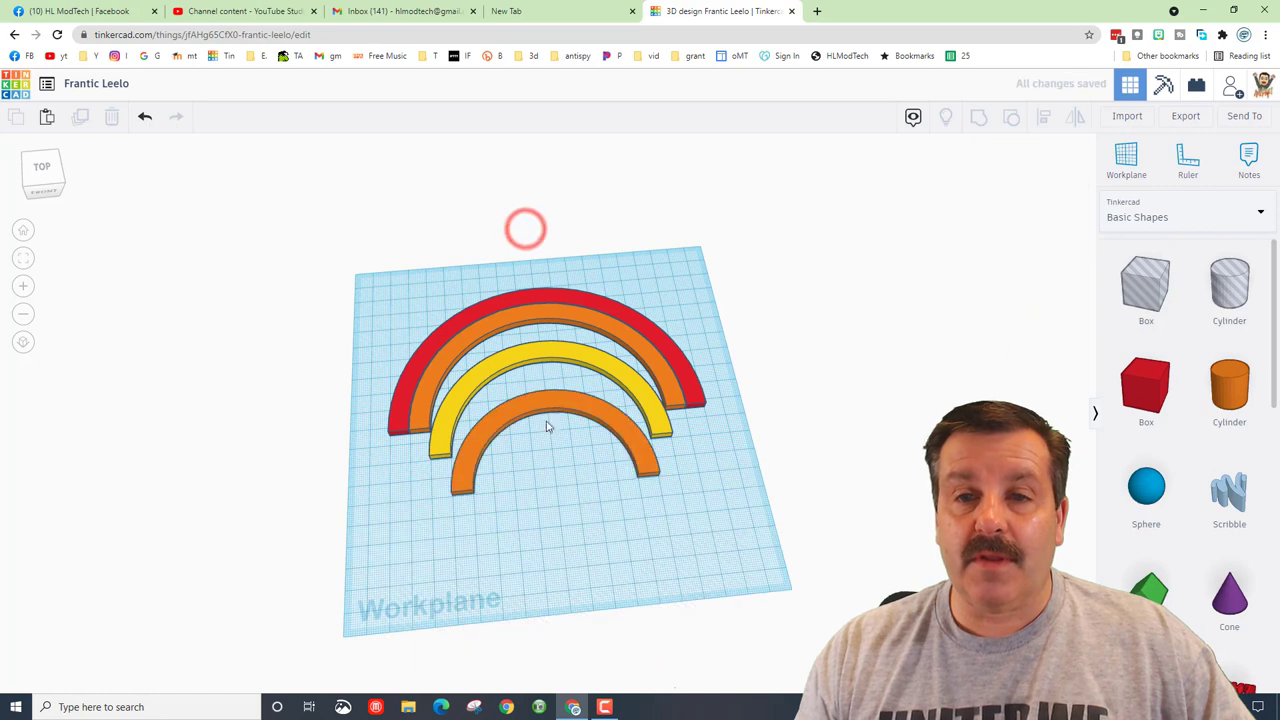
click(545, 402)
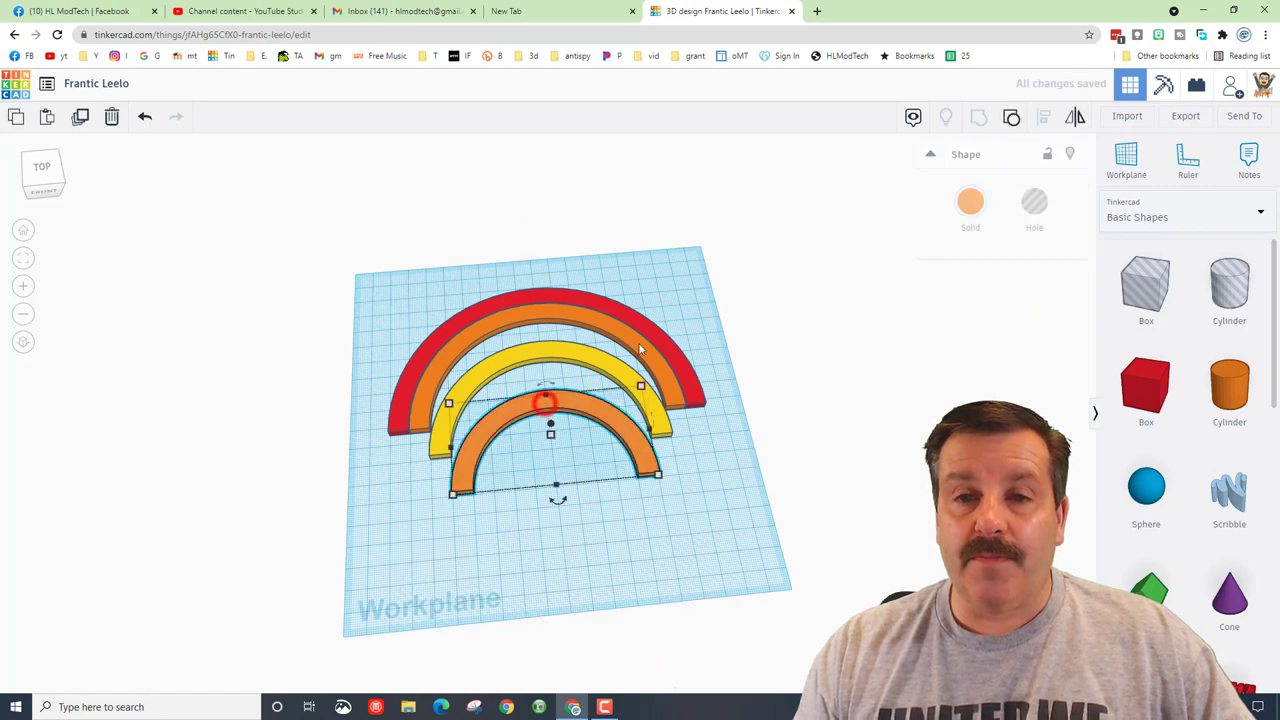
click(985, 205)
click(1021, 325)
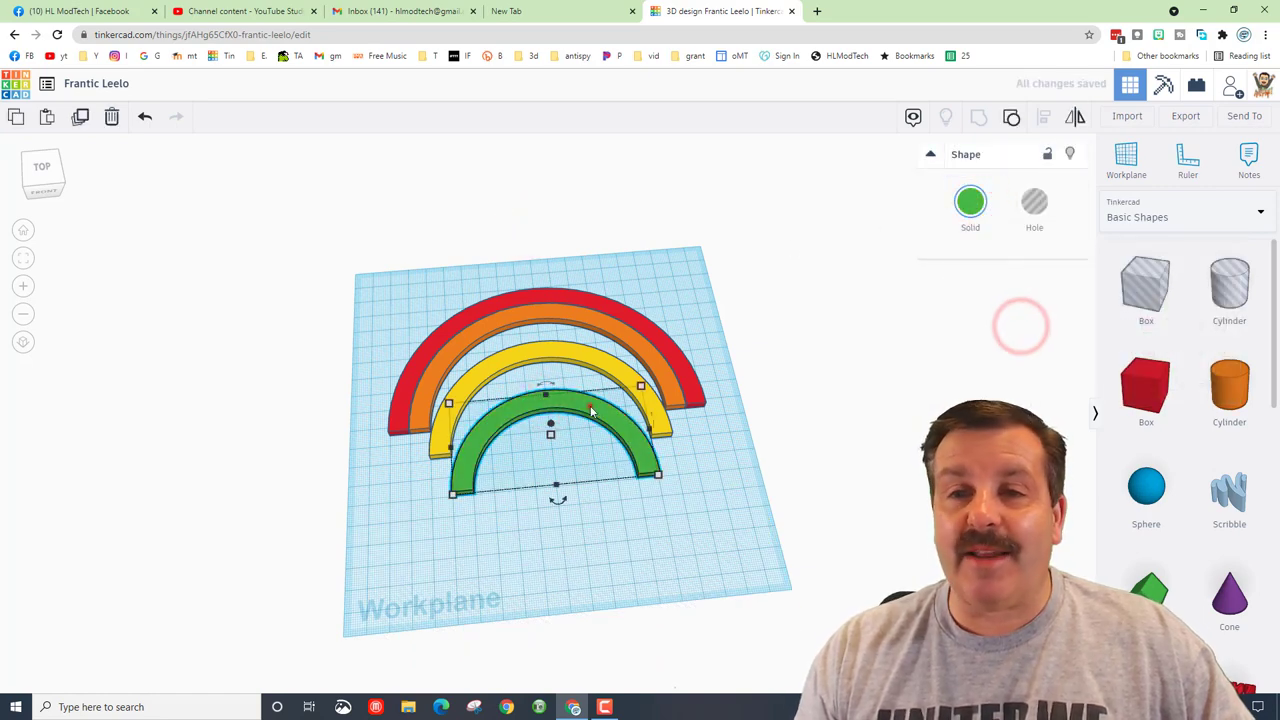
drag(591, 410, 573, 392)
key(ctrl+d)
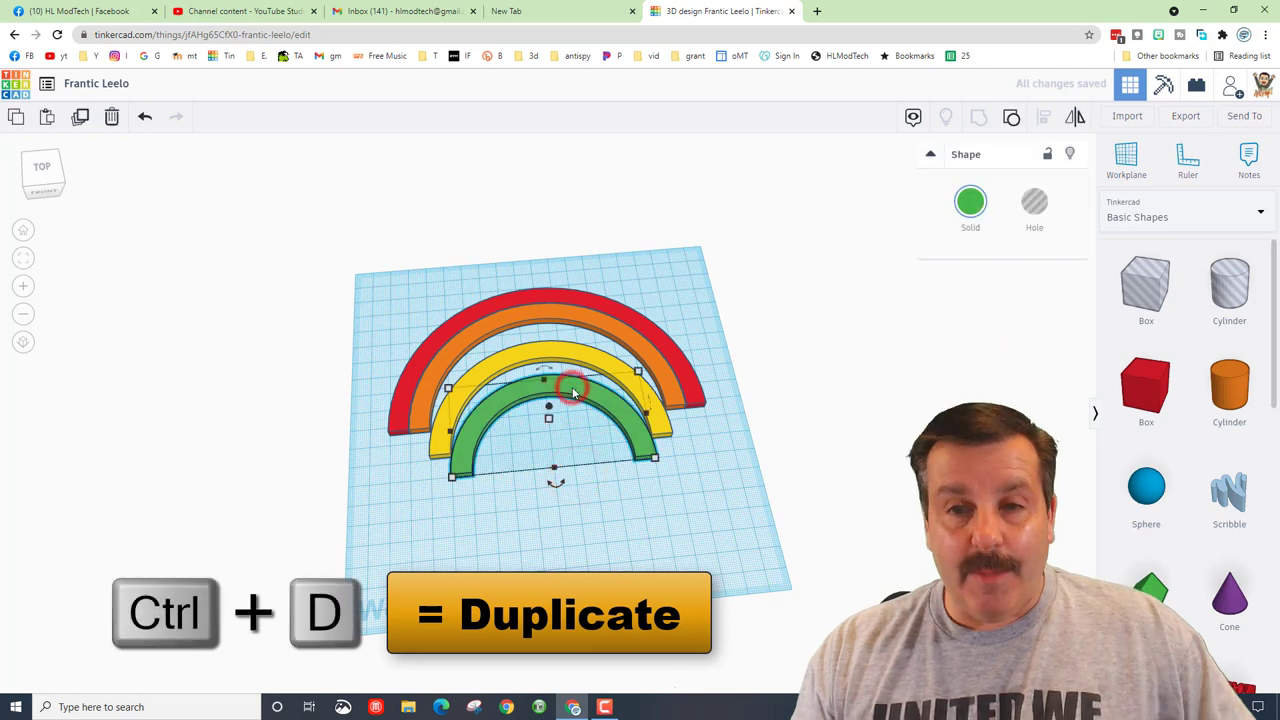
Move the green copy forward, resize its ring to radius 40, and colour it blue
key(Down)
key(Down)
key(Down)
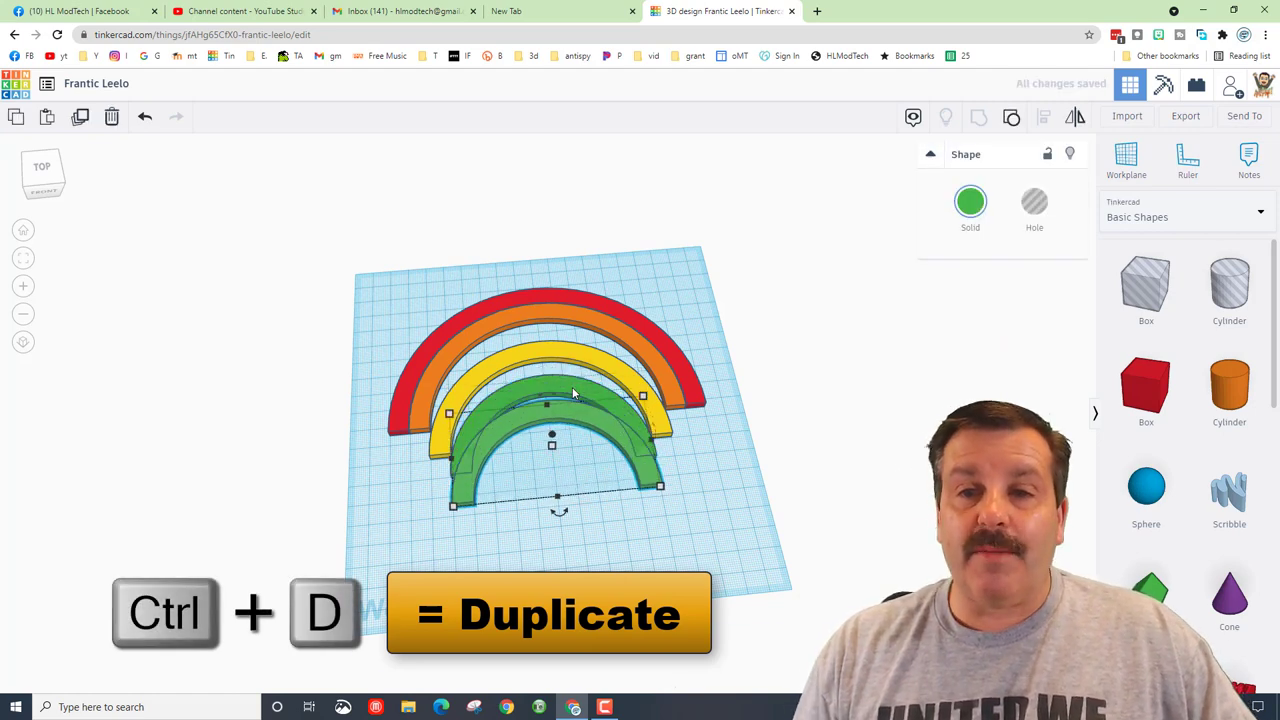
click(582, 414)
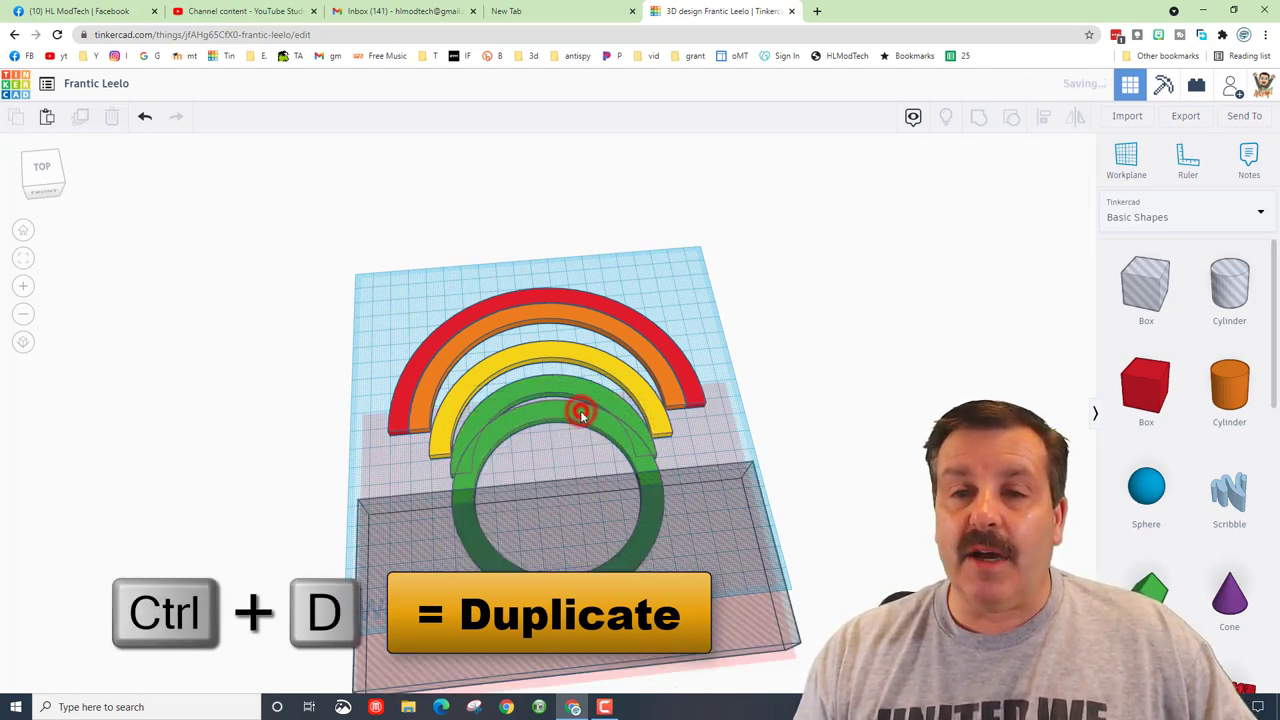
click(548, 416)
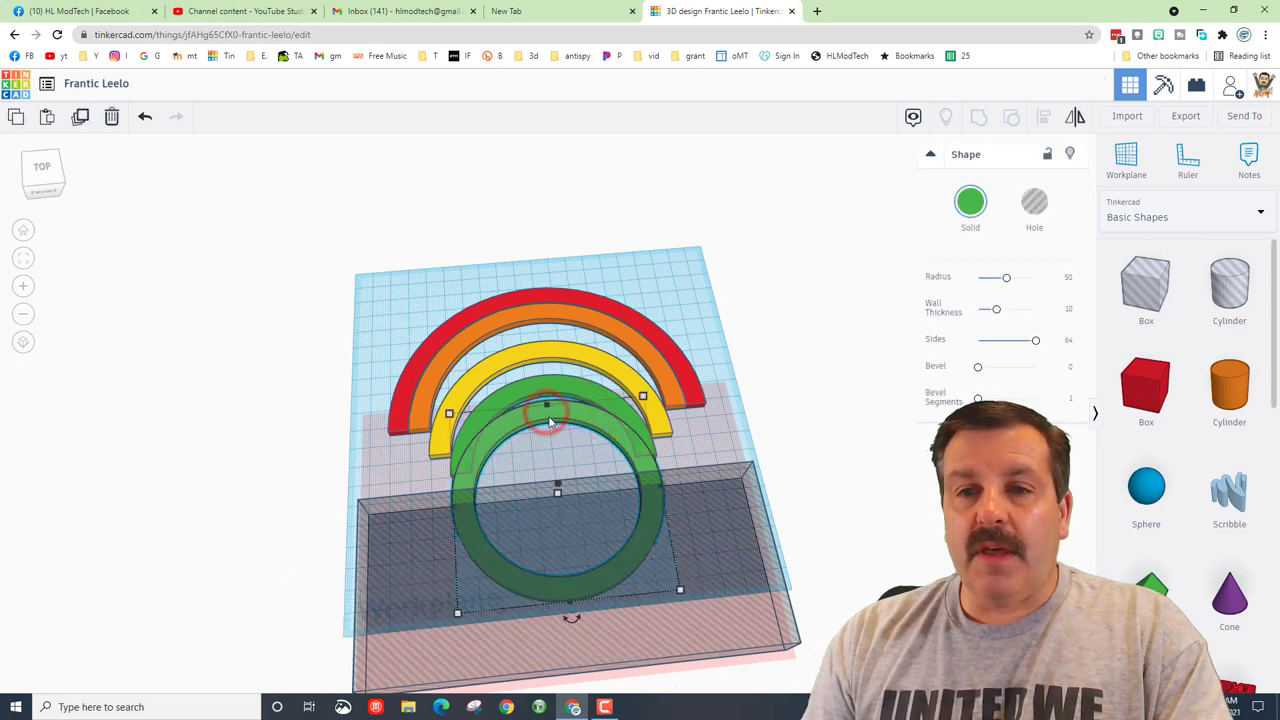
key(BackSpace)
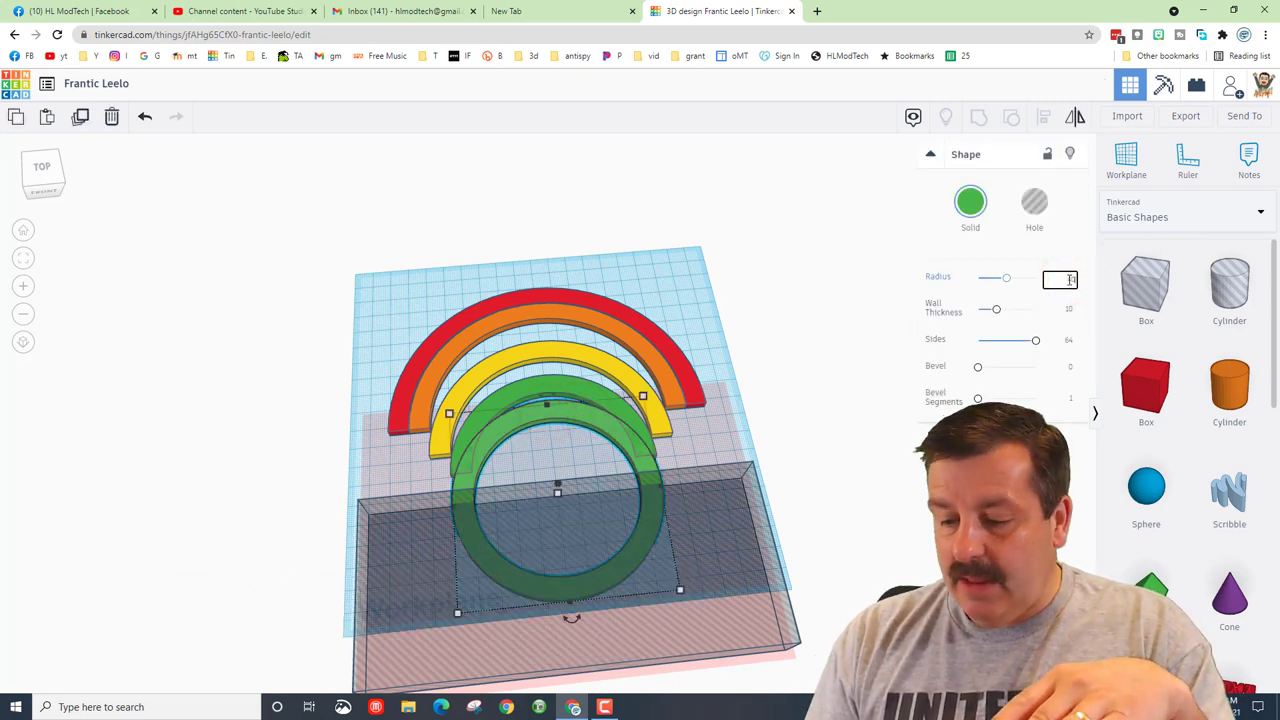
text(40)
key(Return)
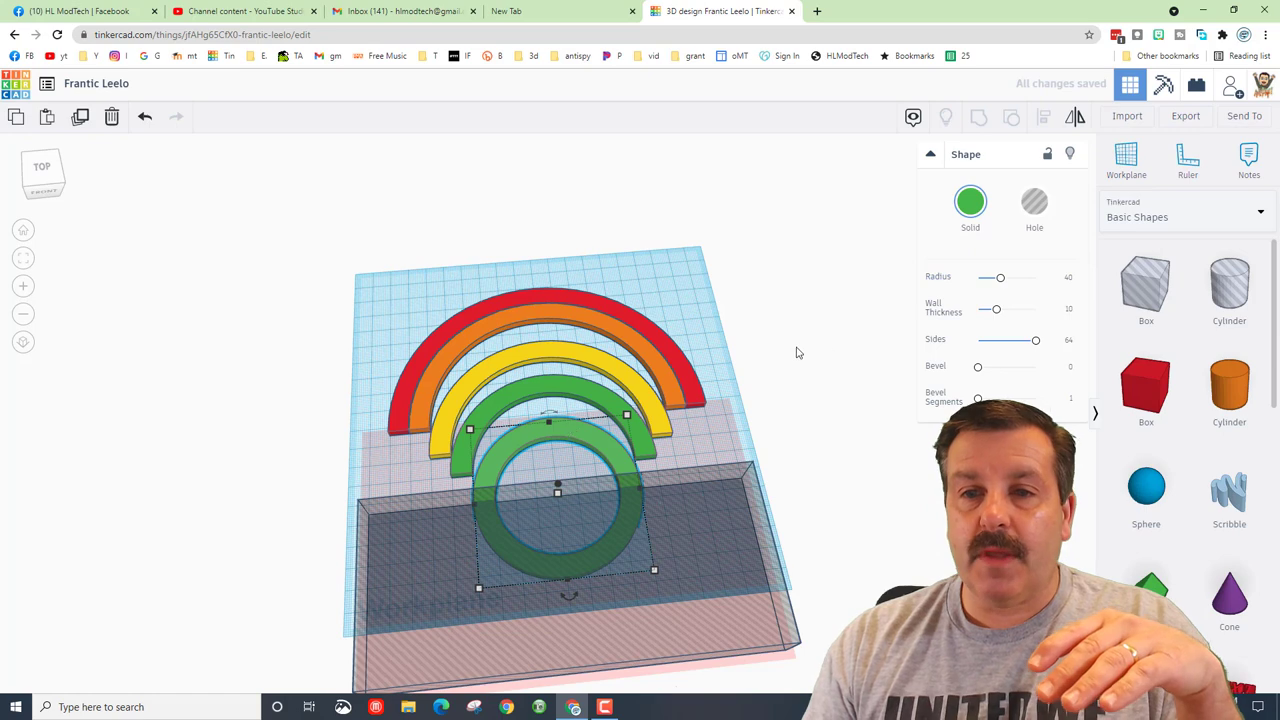
click(797, 352)
click(562, 428)
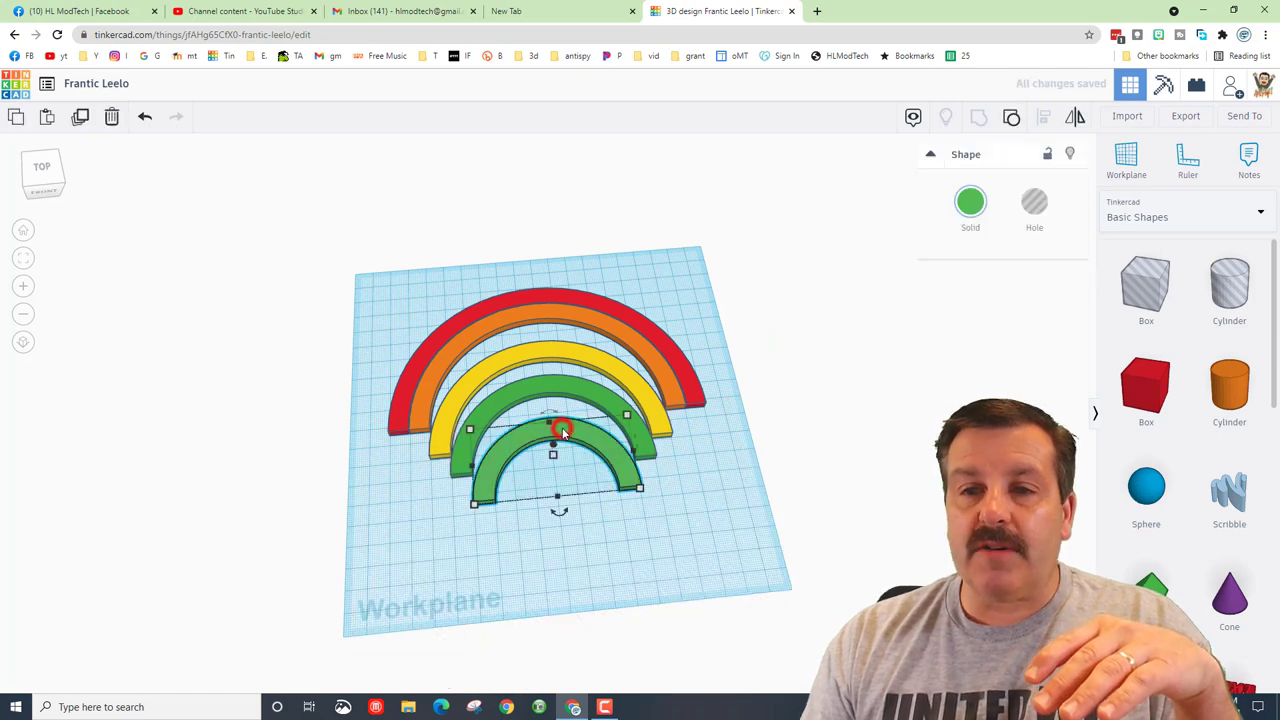
click(977, 205)
click(1097, 326)
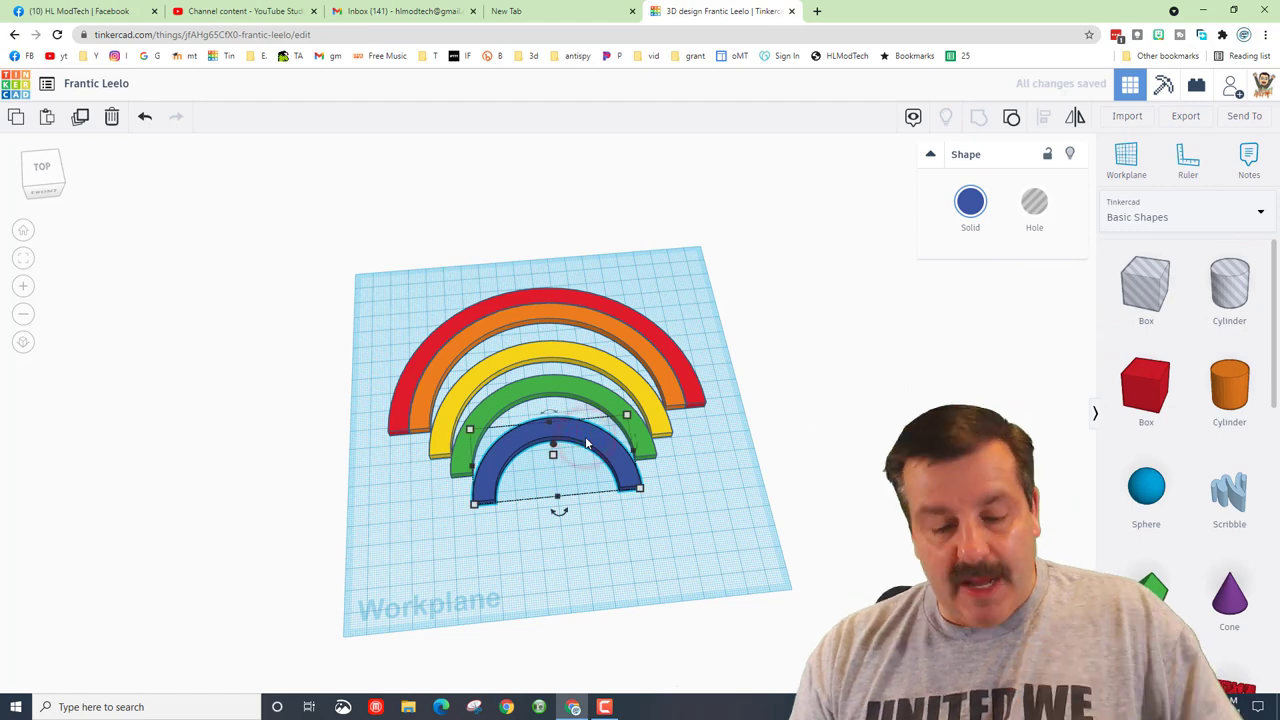
Make a radius-30 purple copy of the blue arc, then select all six arcs
key(ctrl+d)
key(Down)
key(Down)
key(Down)
key(Down)
key(Down)
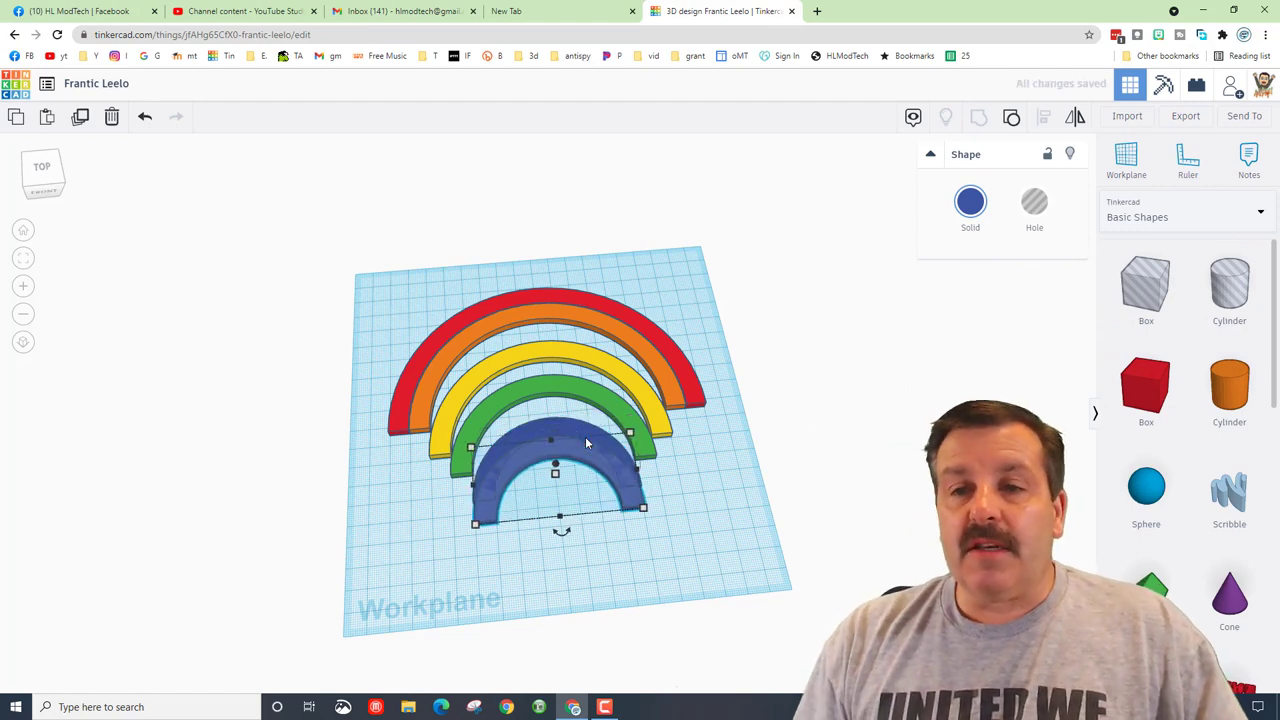
key(Down)
key(Down)
key(Down)
key(ctrl+shift+g)
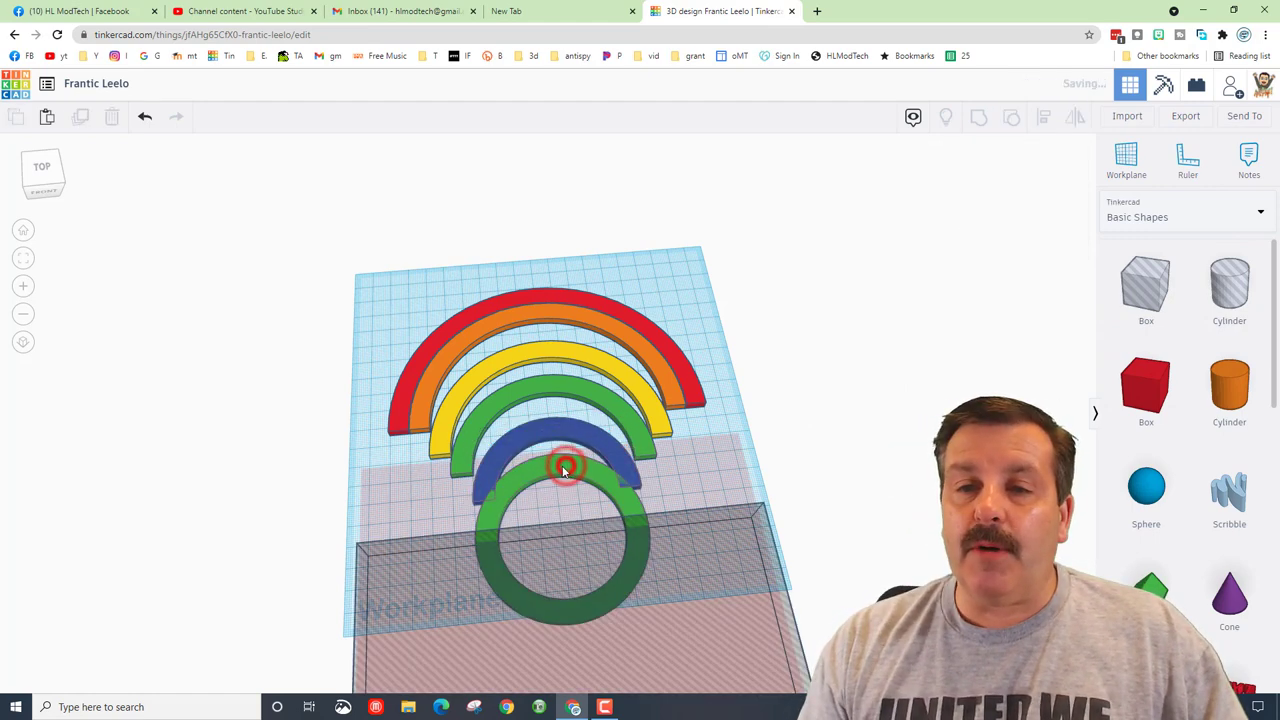
click(560, 469)
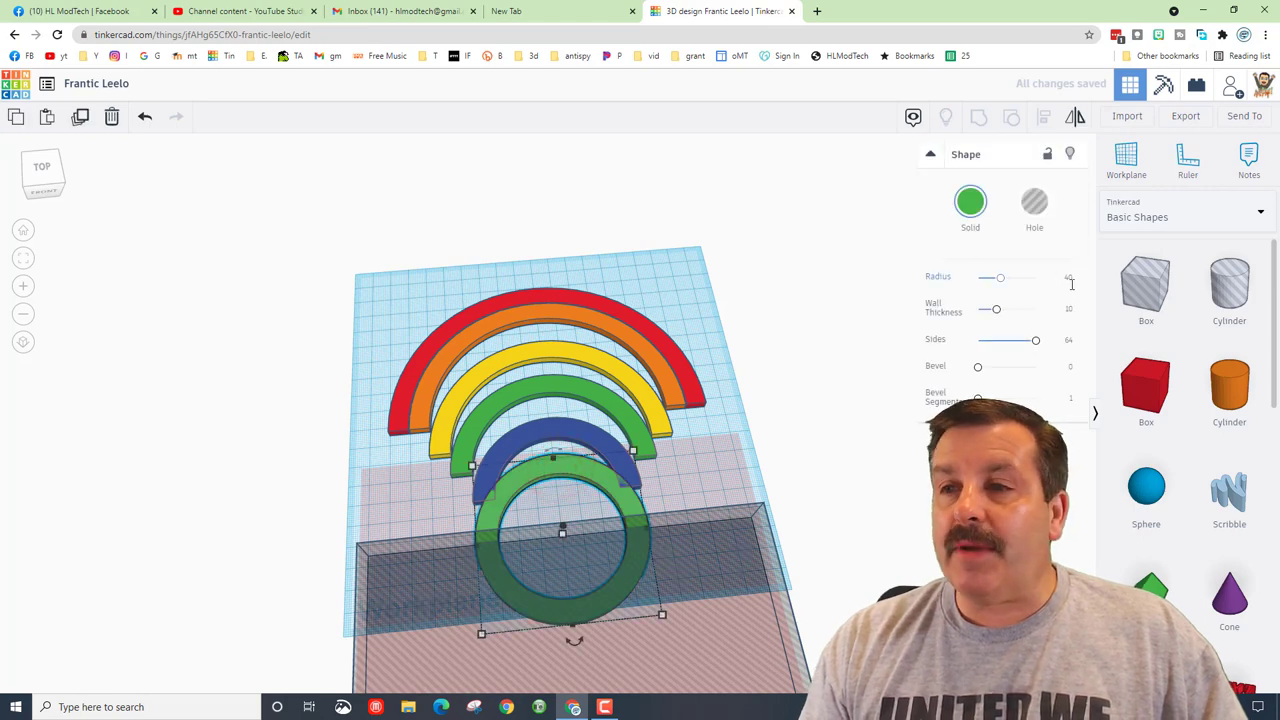
text(1)
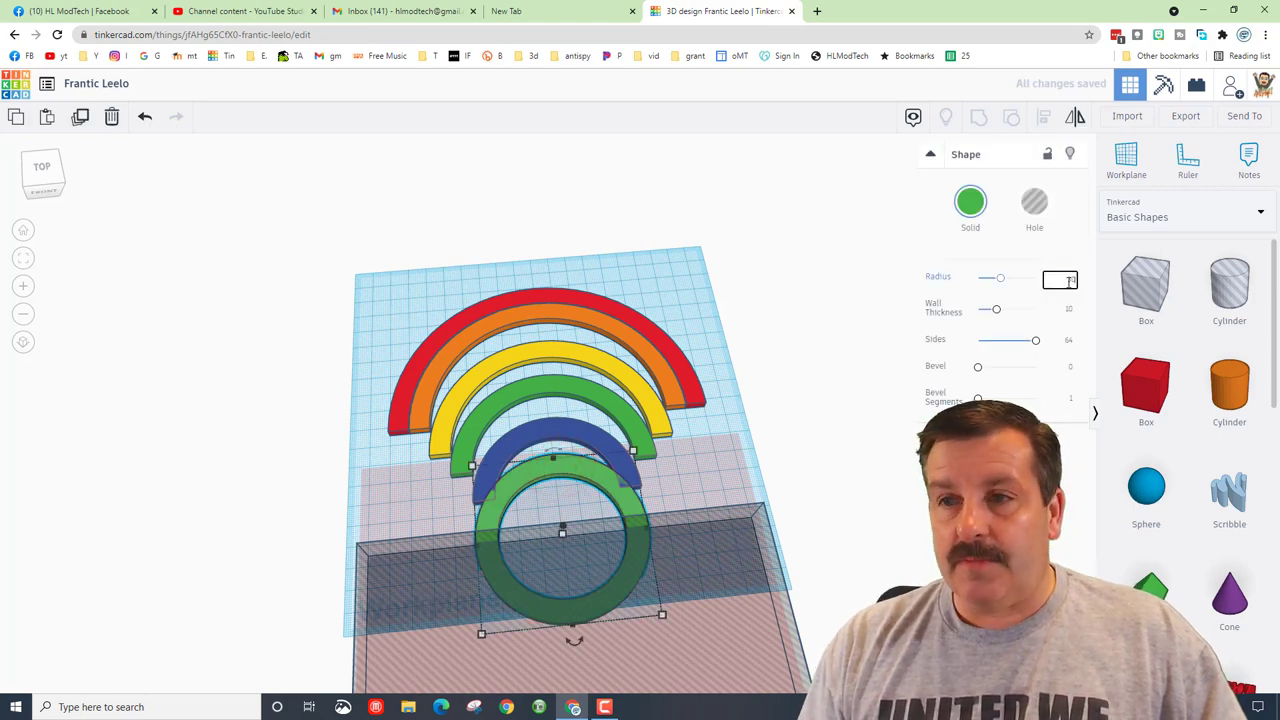
key(Return)
click(693, 433)
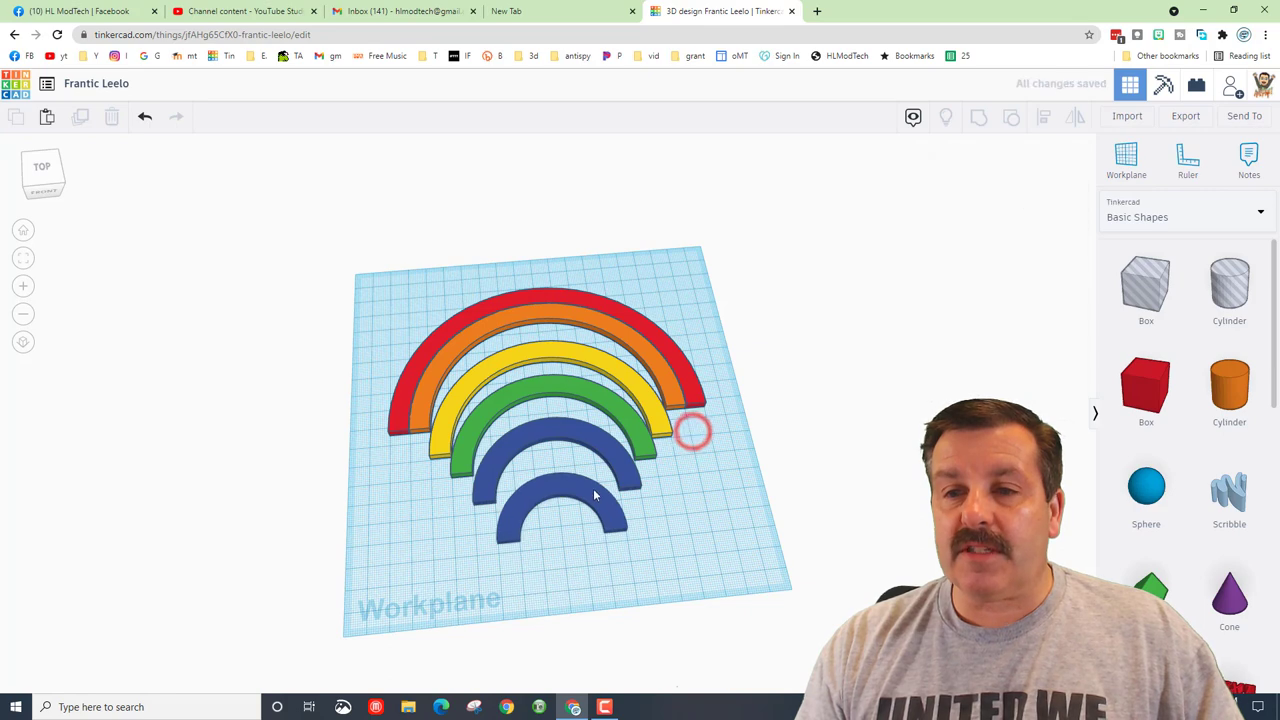
click(591, 491)
click(971, 200)
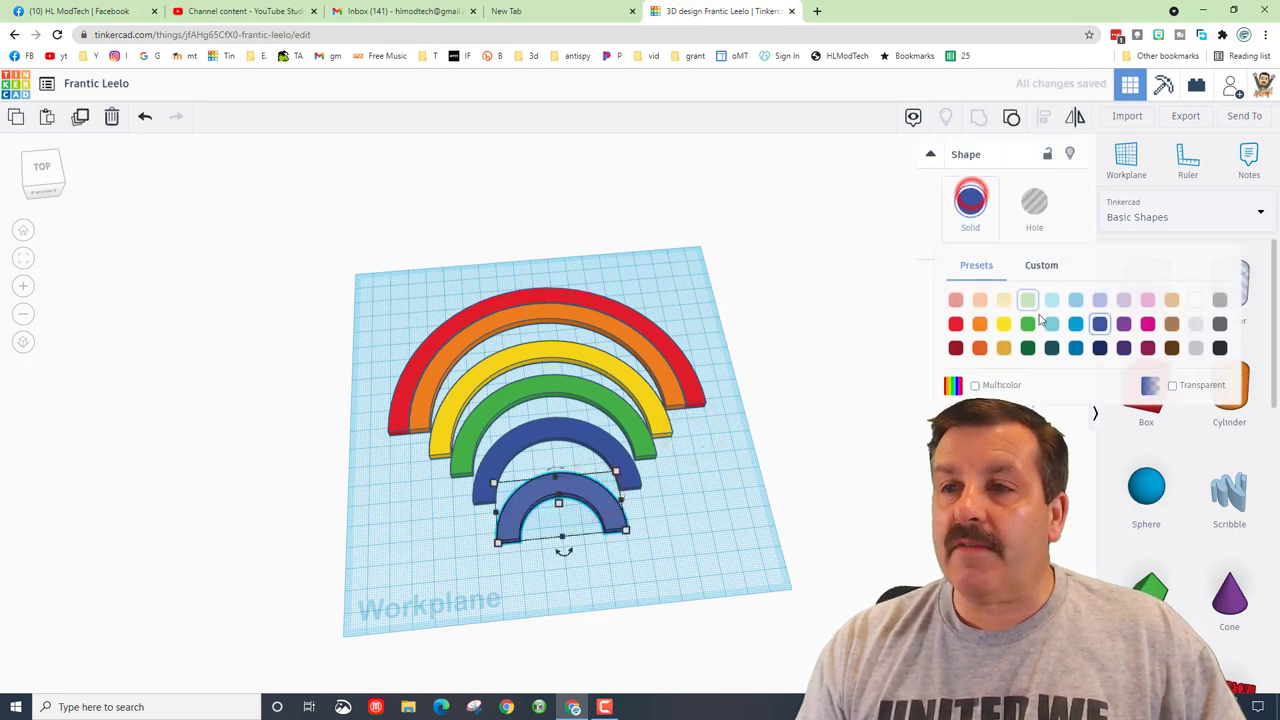
click(1123, 327)
click(563, 251)
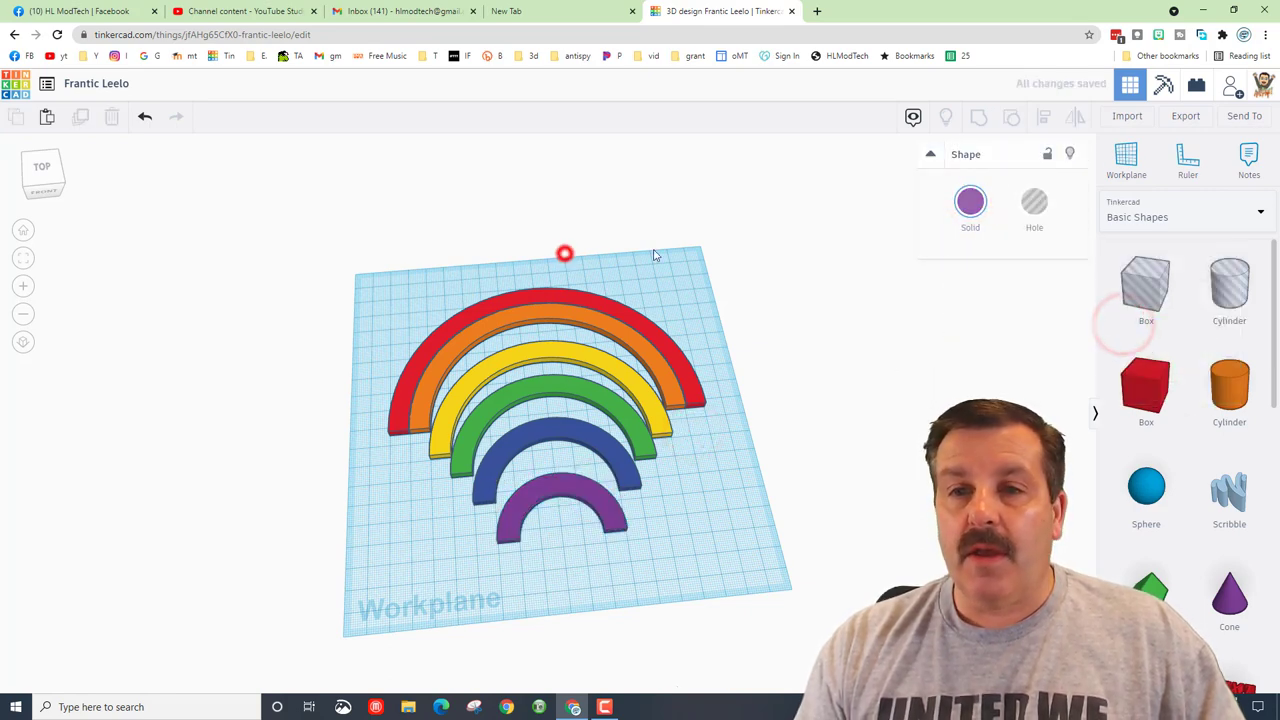
mouse_move(674, 243)
mouse_down()
mouse_move(458, 576)
mouse_move(446, 540)
mouse_up()
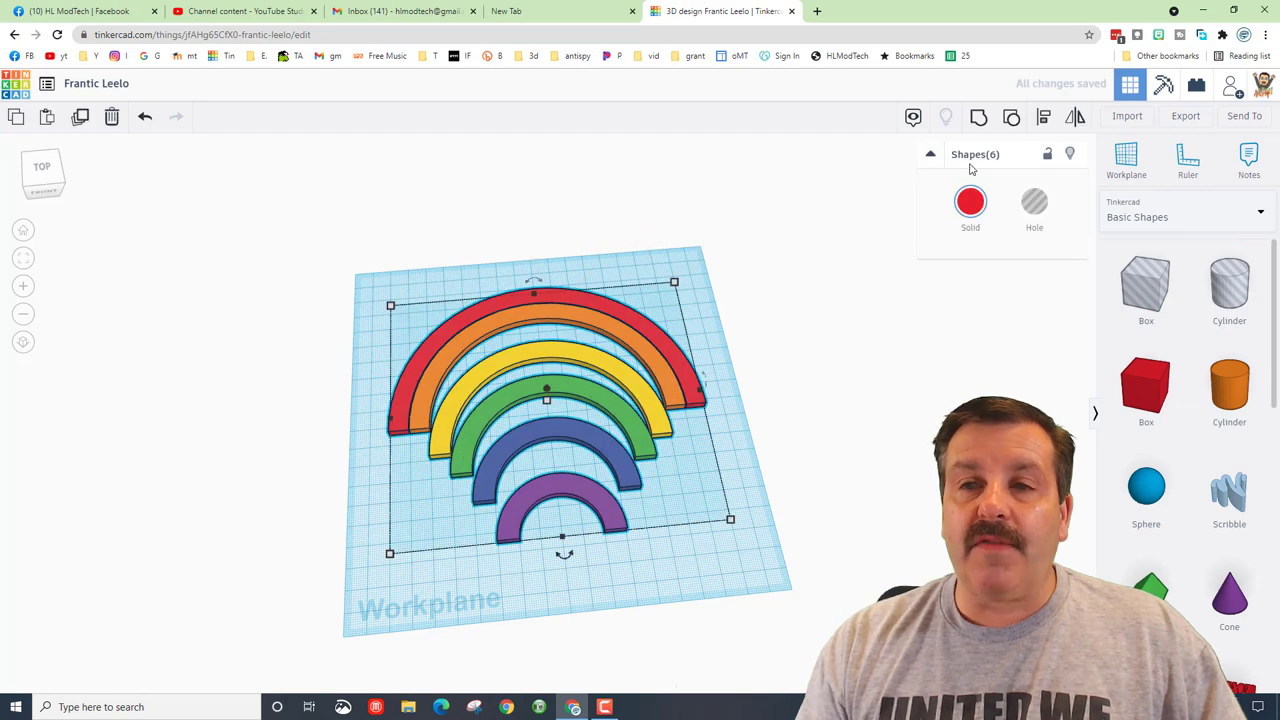
Align the six arcs on their bottom edges and orbit to look down on the rainbow
click(1044, 117)
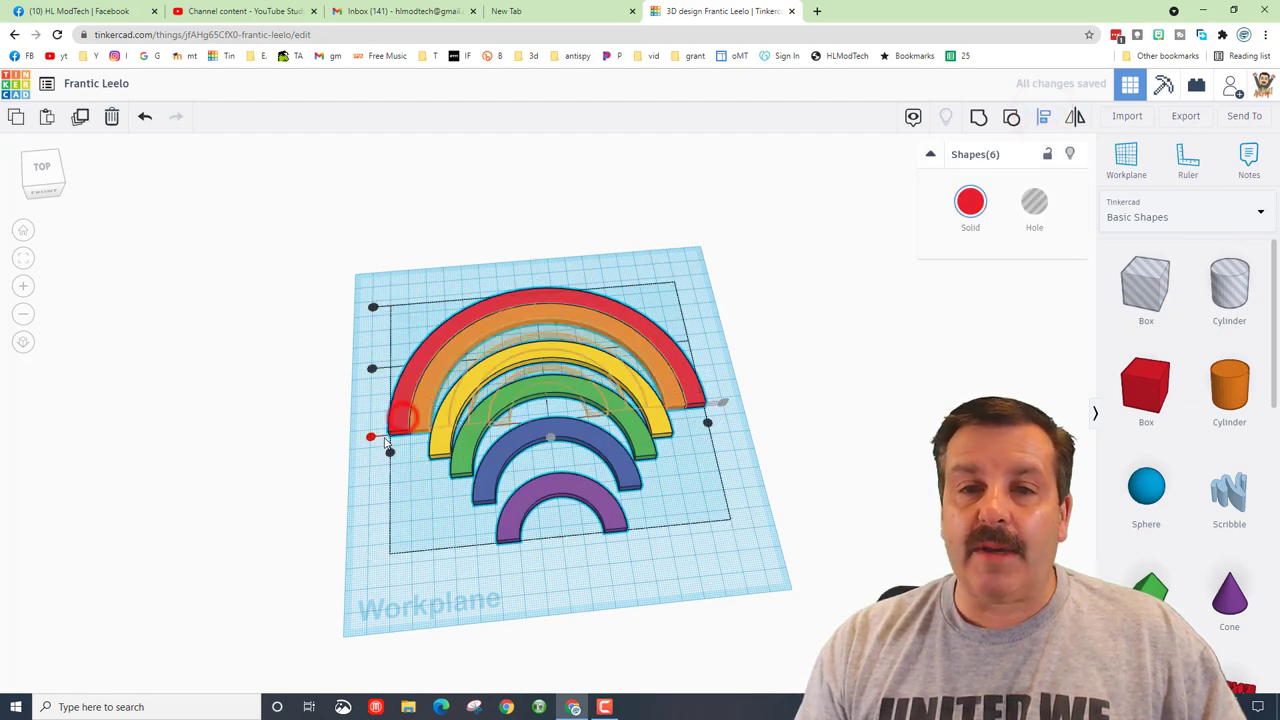
click(370, 438)
click(491, 486)
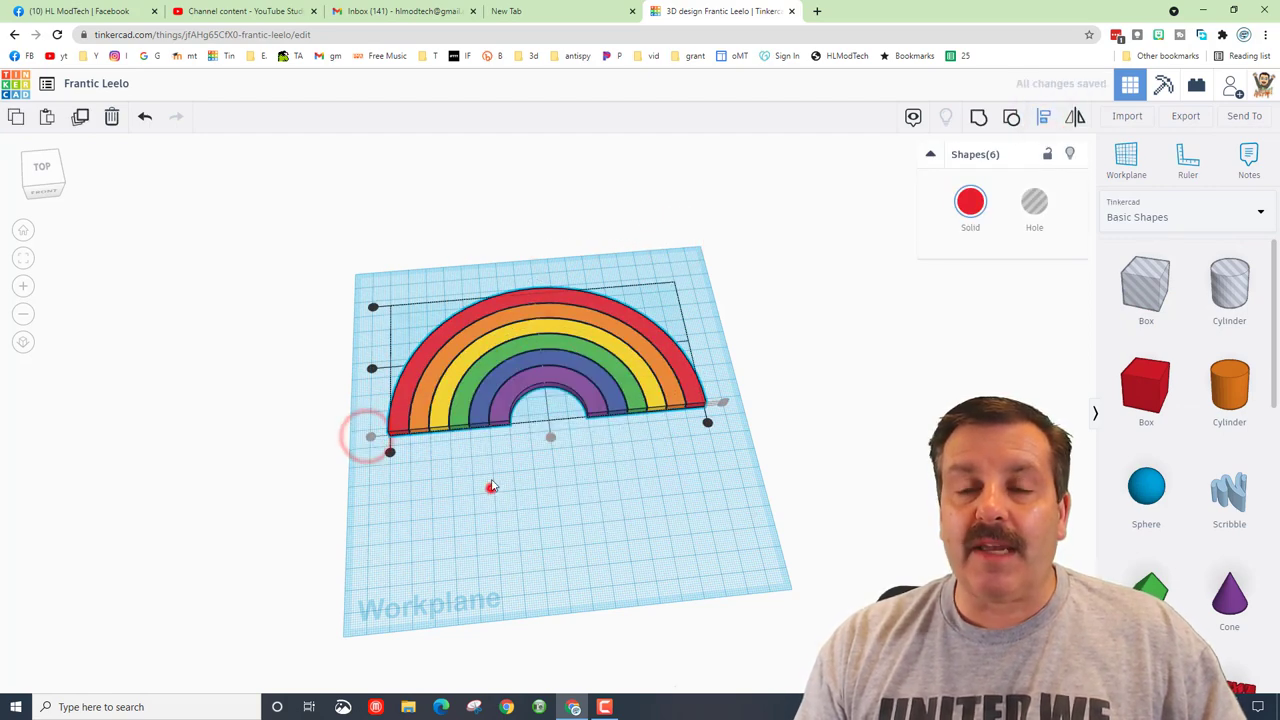
mouse_move(655, 422)
right_down()
mouse_move(532, 427)
mouse_move(602, 425)
right_up()
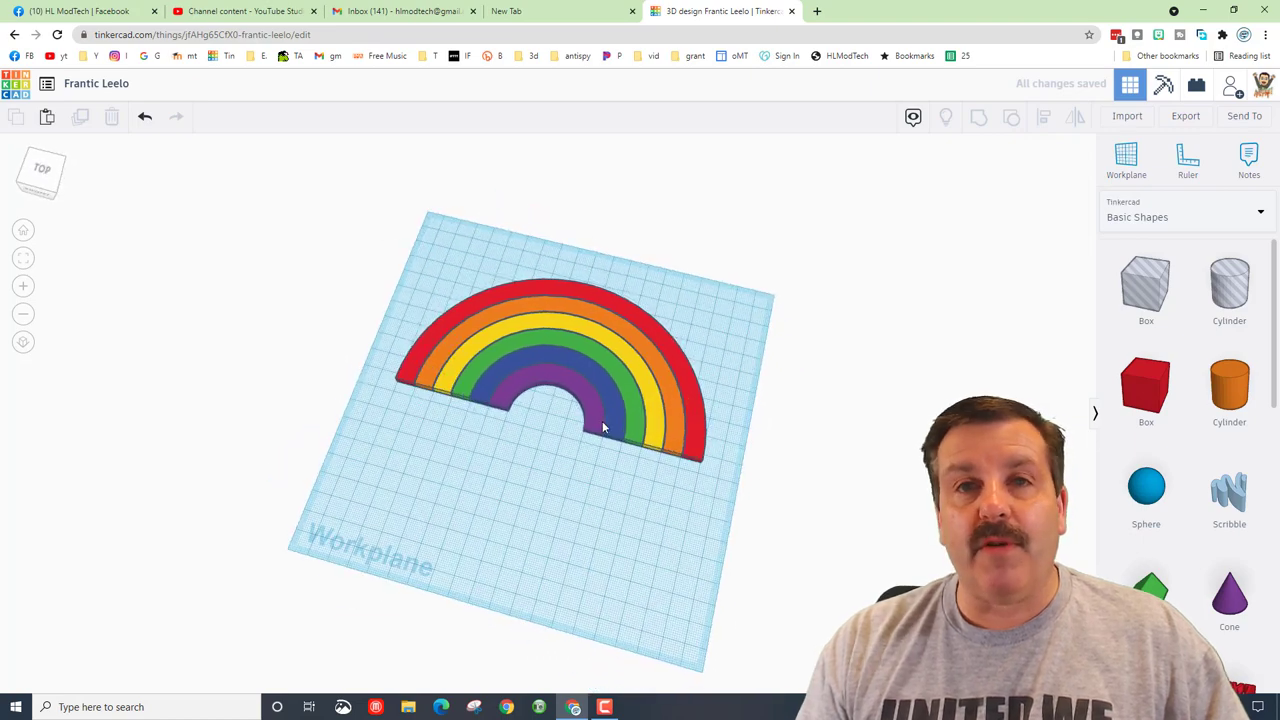
right_drag(523, 460, 579, 466)
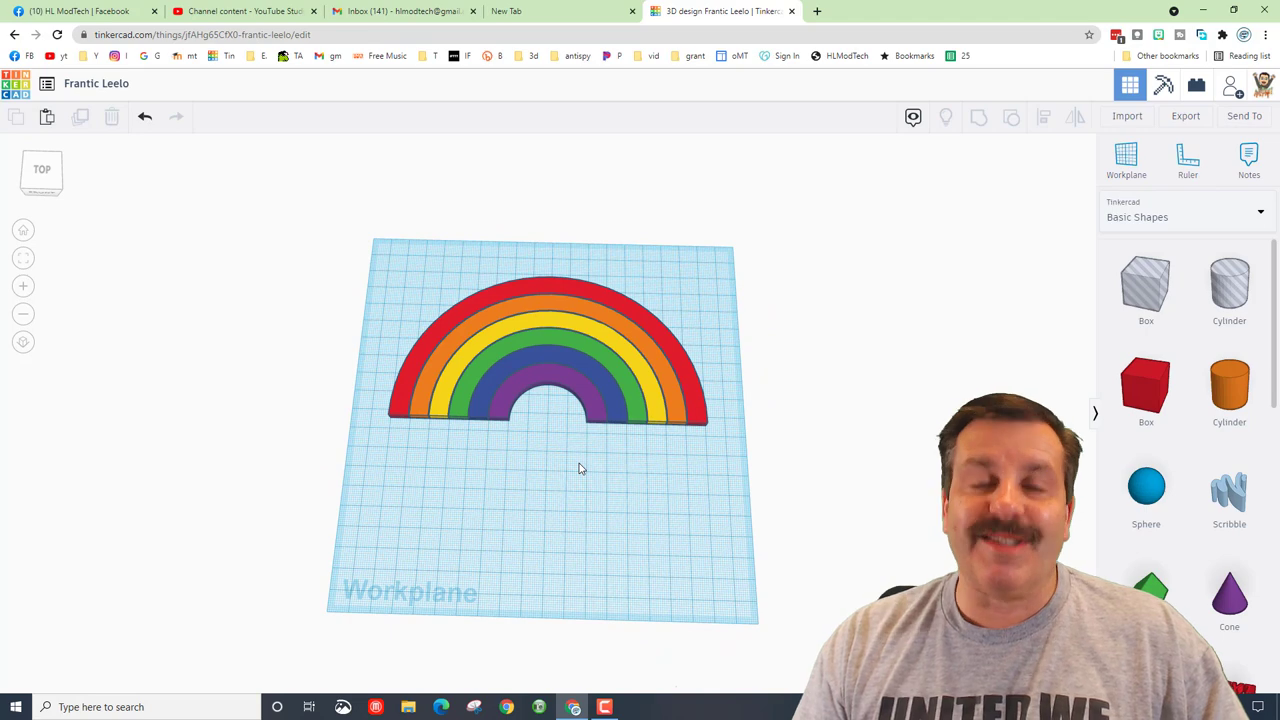
Rename the design to 'rainbow 2'
click(84, 84)
text(rainbow)
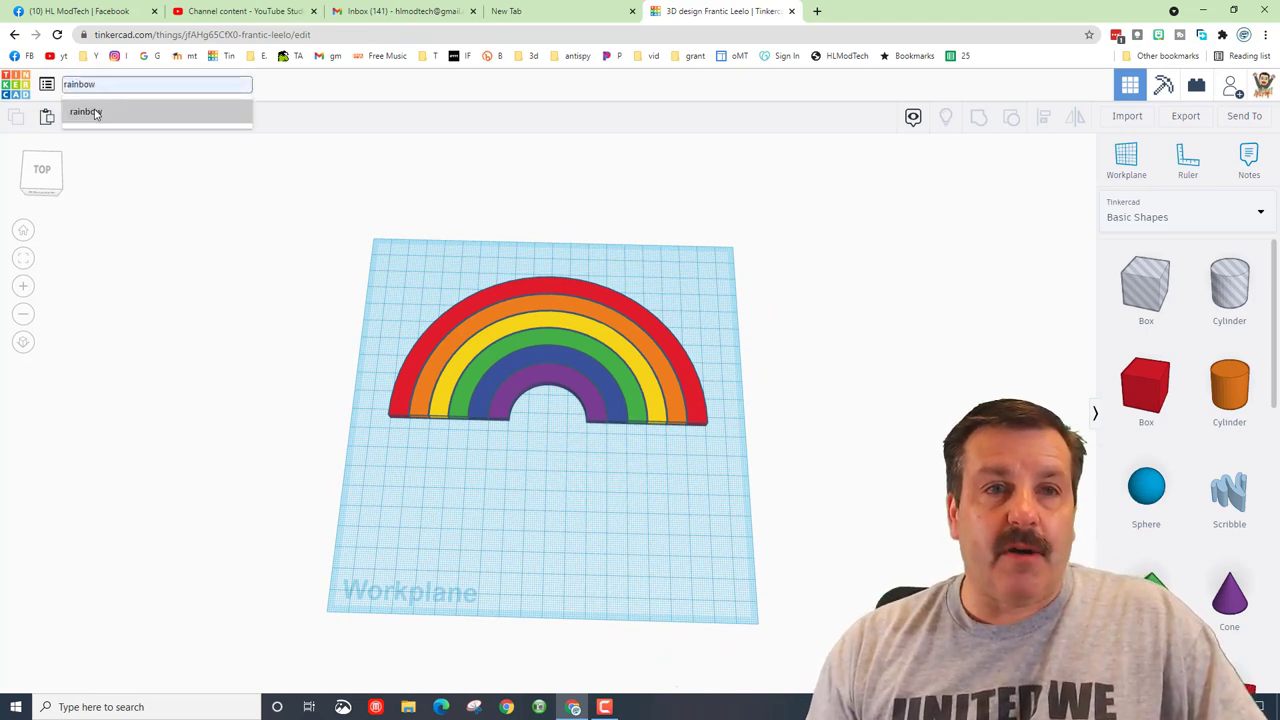
click(90, 110)
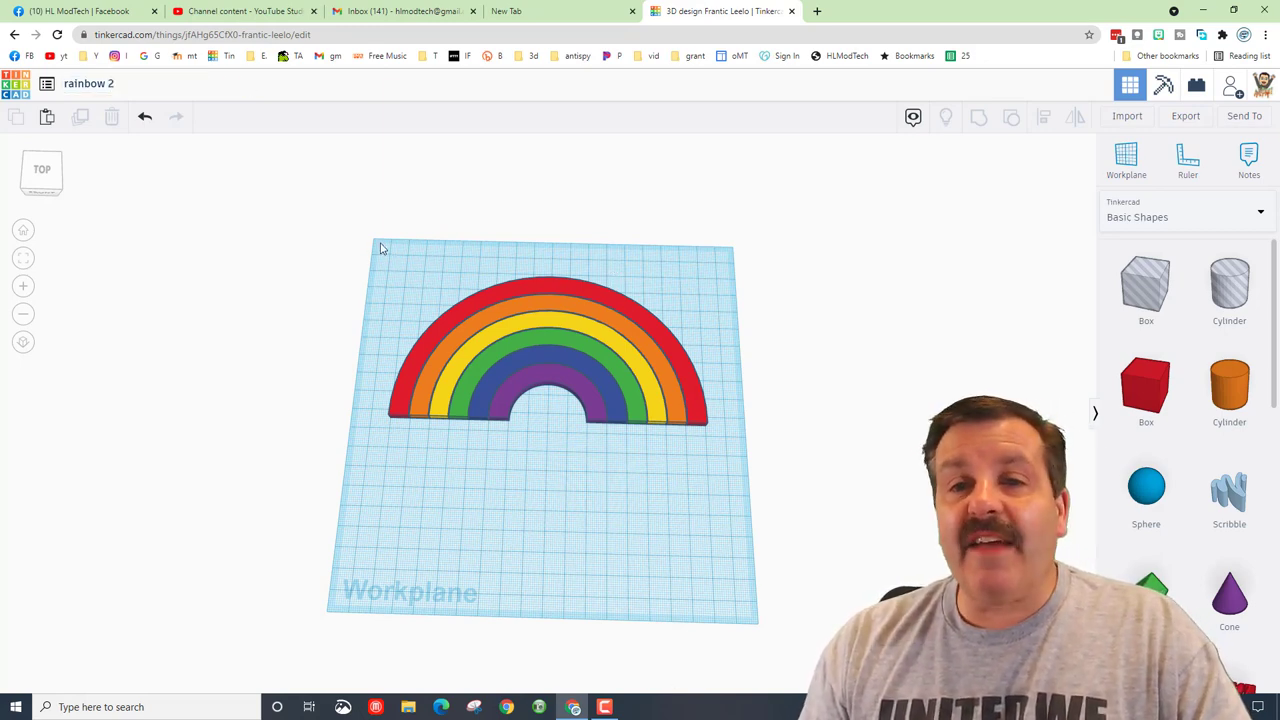
Select all six rainbow arcs and download them as an SVG file
drag(380, 248, 824, 498)
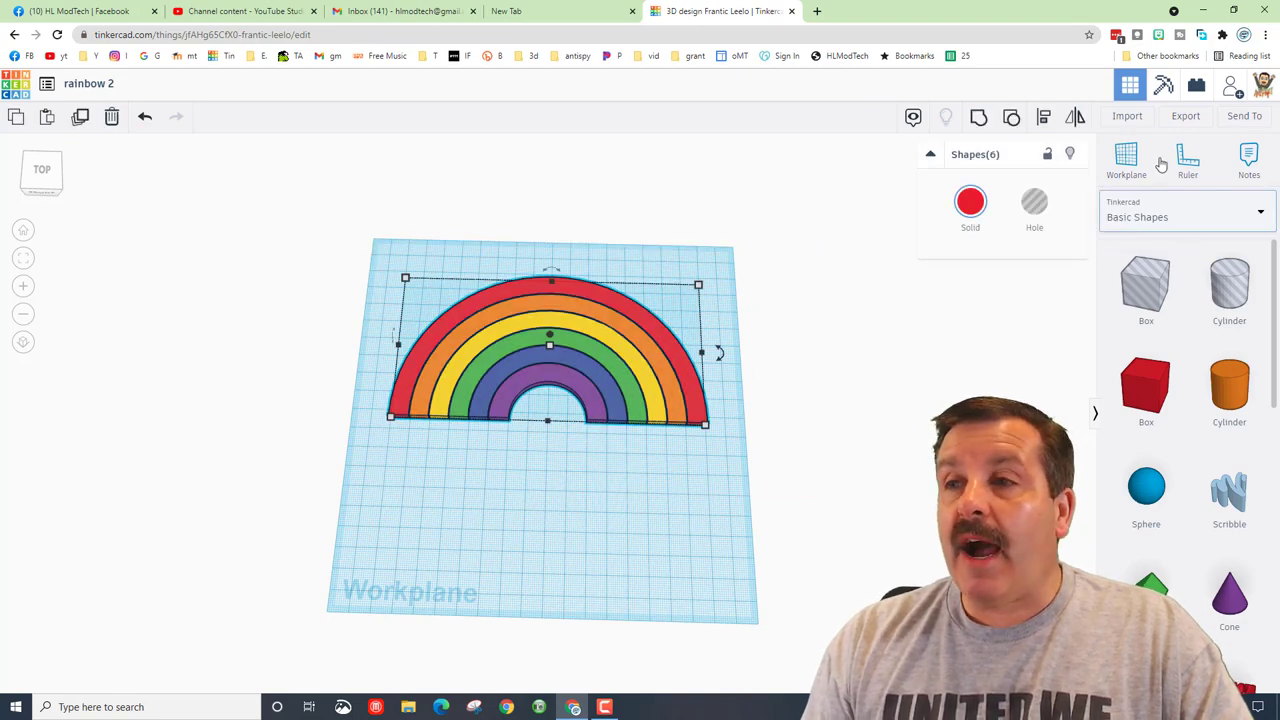
click(1185, 115)
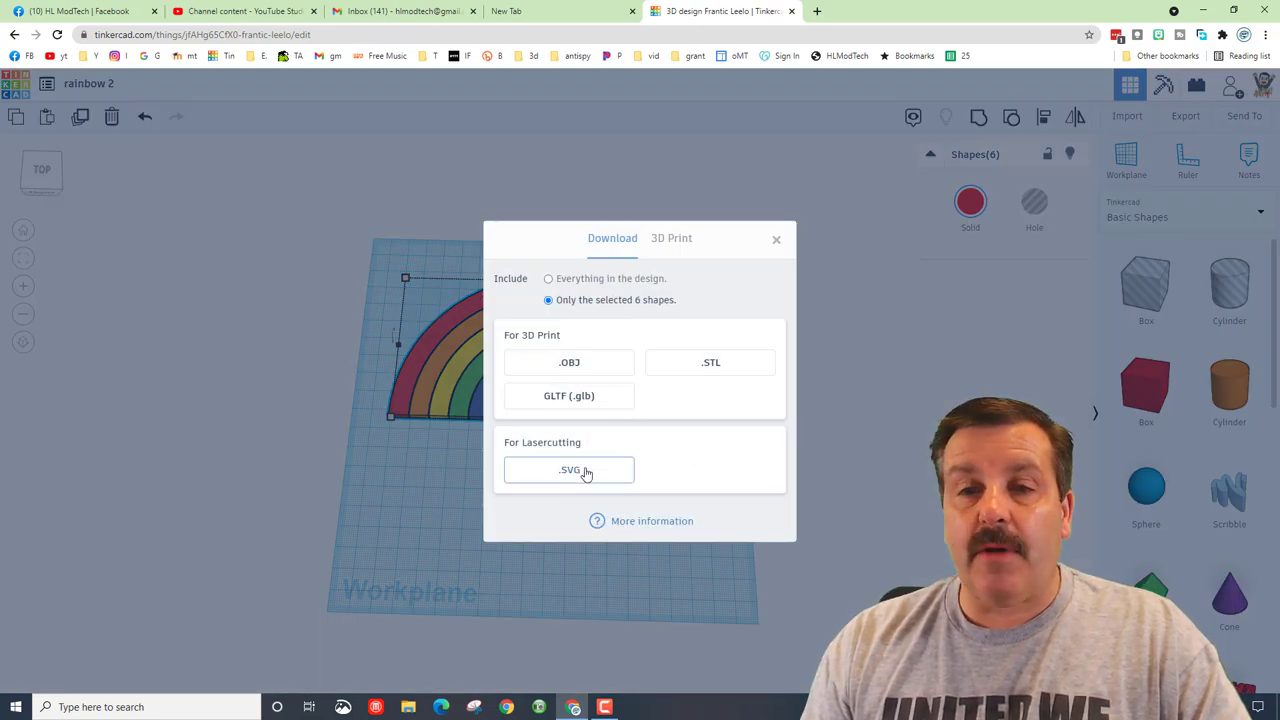
click(587, 473)
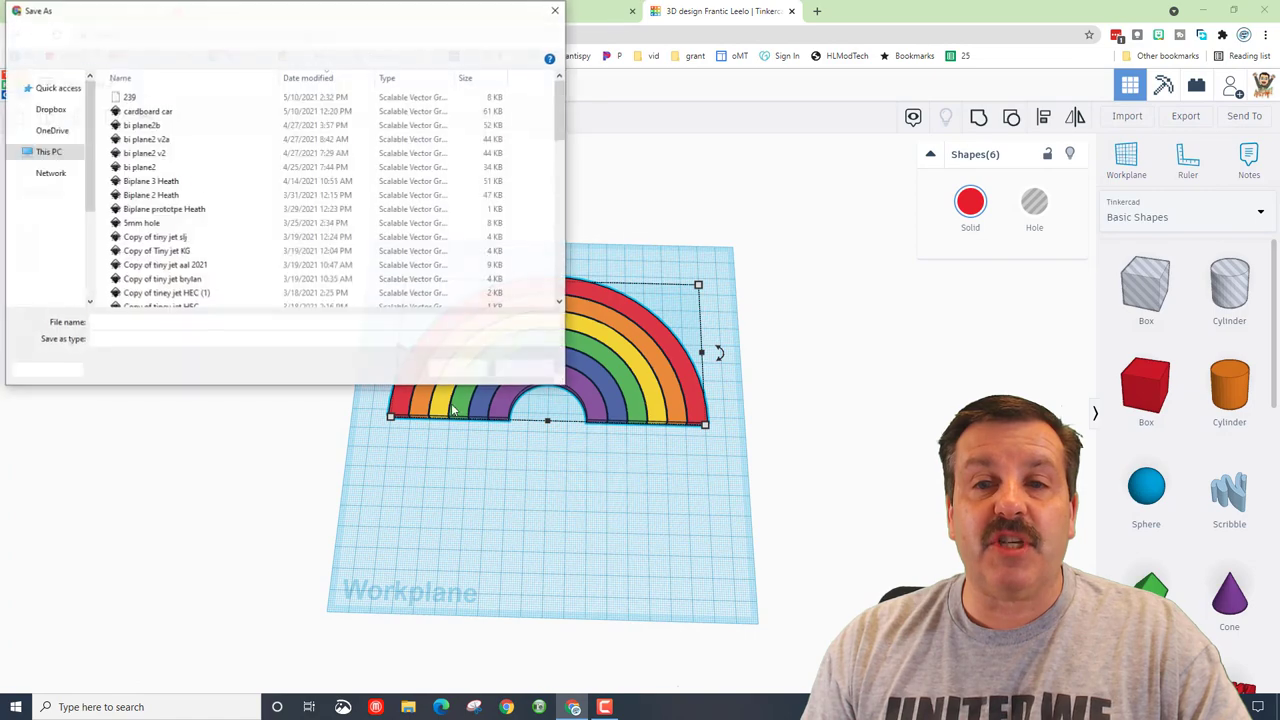
key(Return)
right_drag(470, 440, 623, 463)
click(615, 461)
key(f)
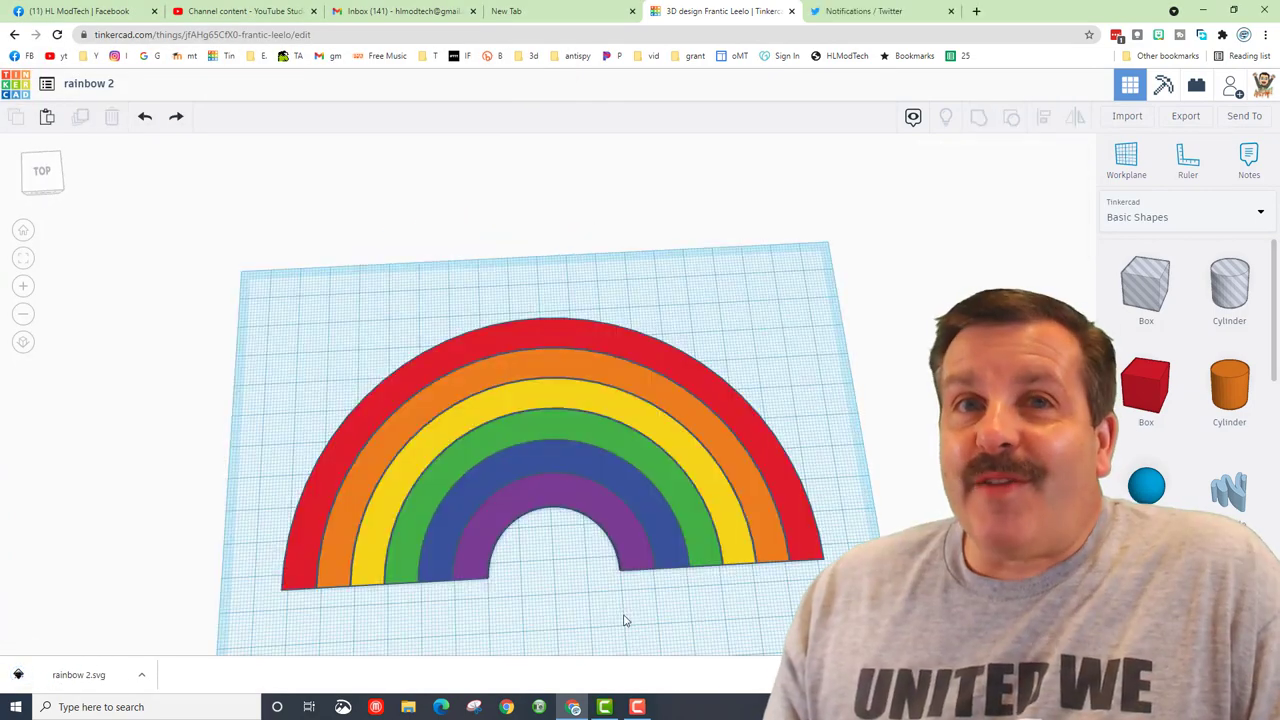